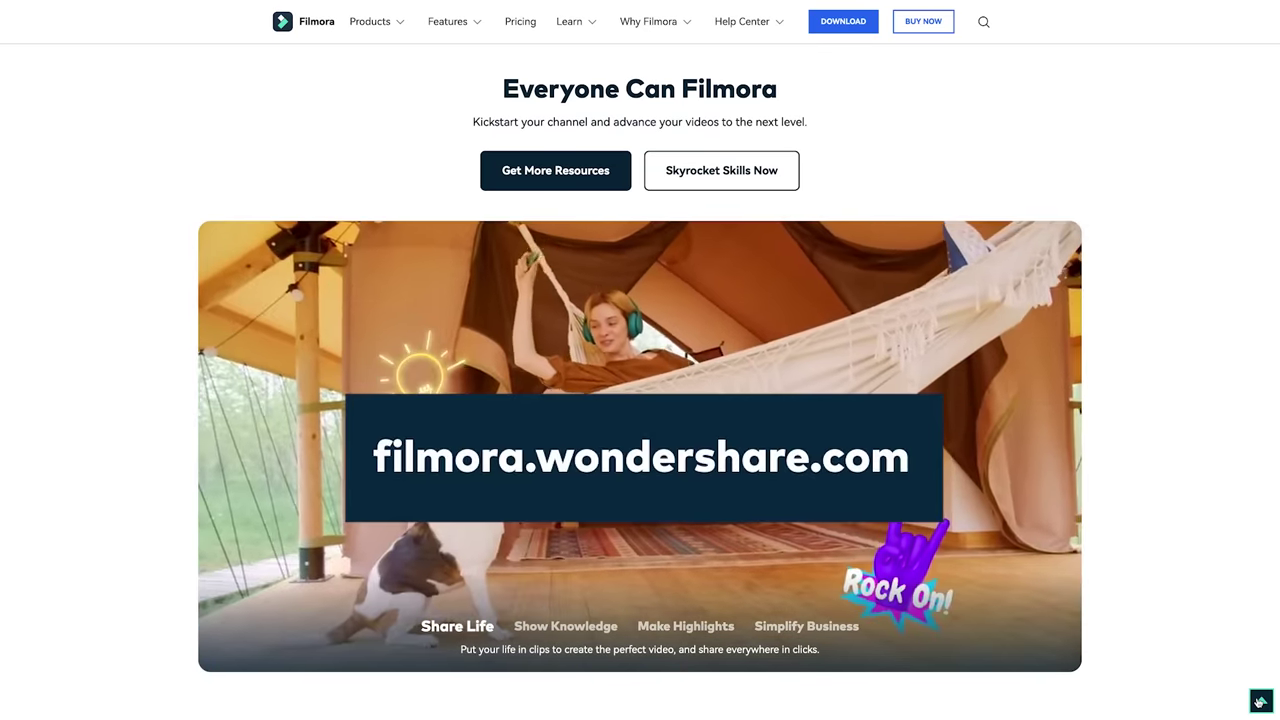
{"action": "scroll", "coordinate": [640, 400], "scroll_direction": "up", "scroll_amount": 15}
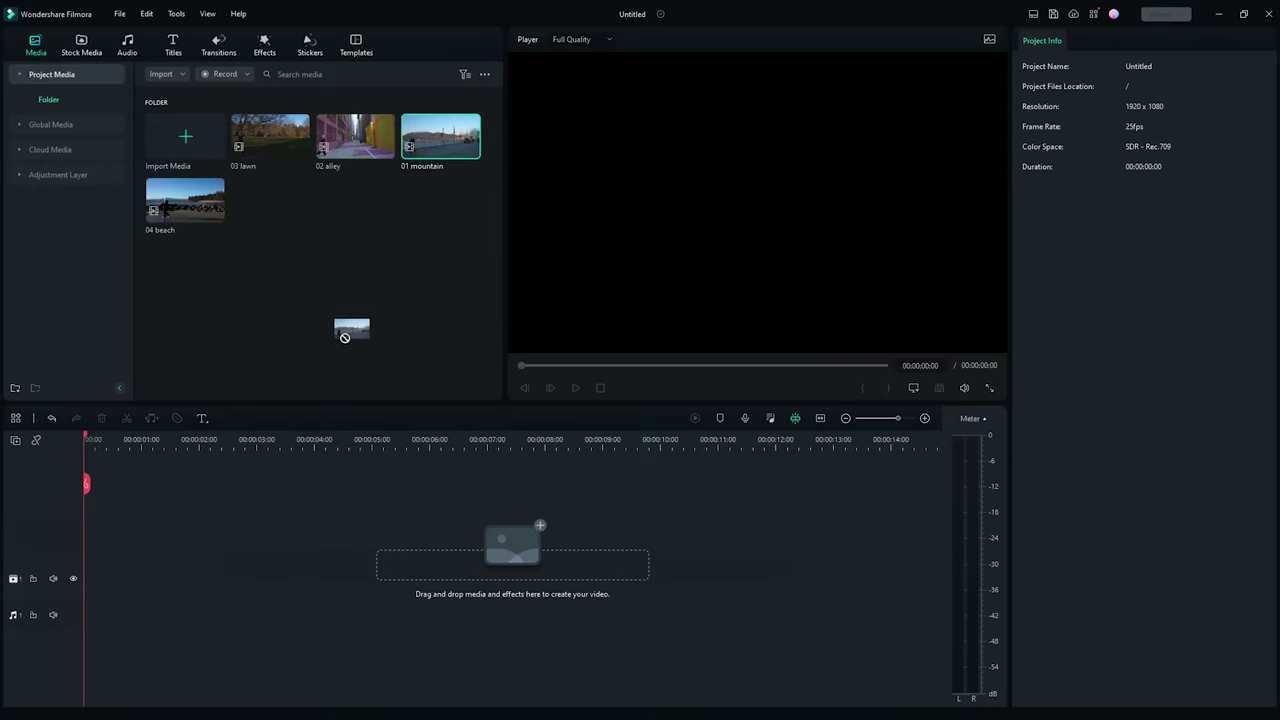
- Place 01 mountain on the video track and add a marker at about 00:00:01:16
{"action": "left_click_drag", "start_coordinate": [344, 337], "coordinate": [86, 583]}
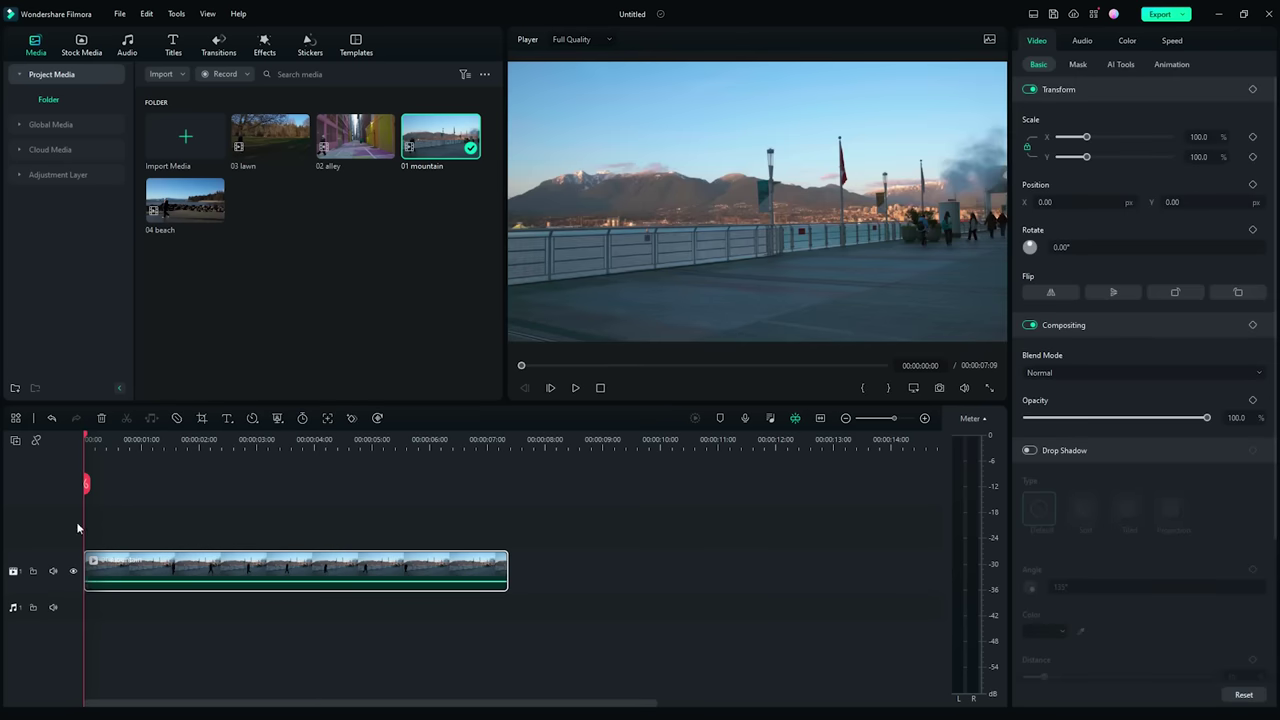
{"action": "left_click_drag", "start_coordinate": [97, 440], "coordinate": [178, 466]}
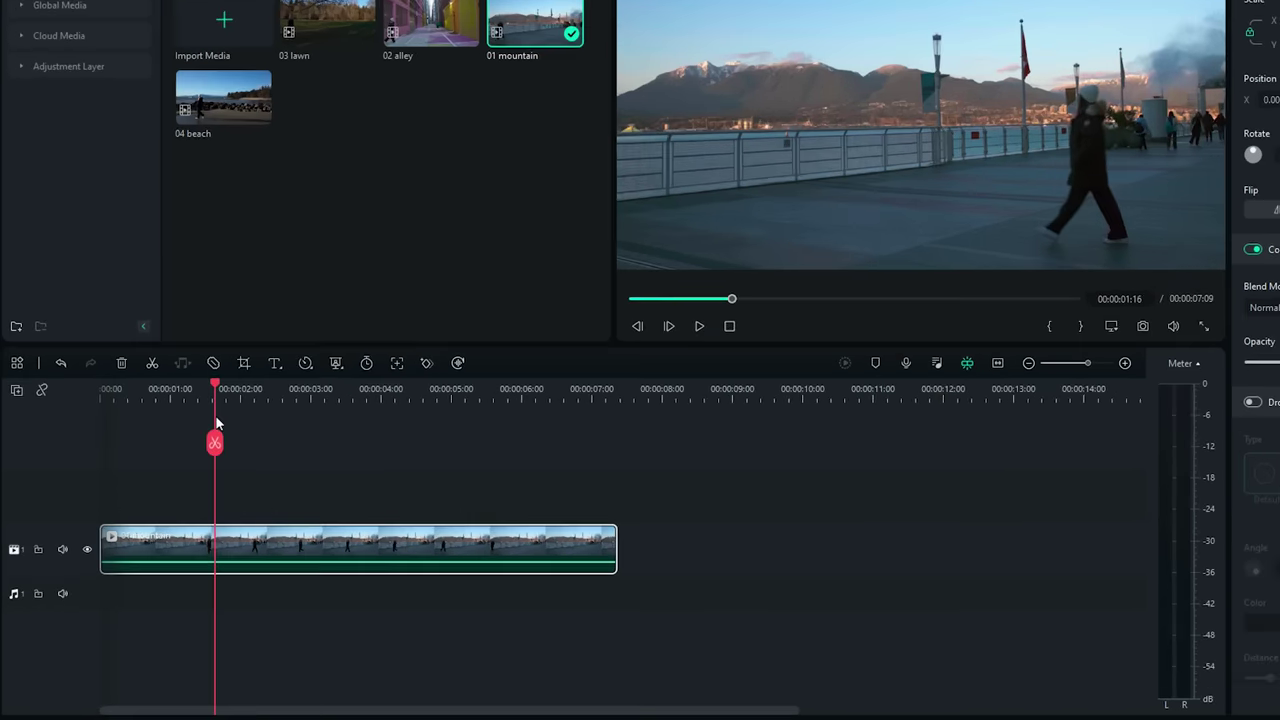
{"action": "key", "text": "m"}
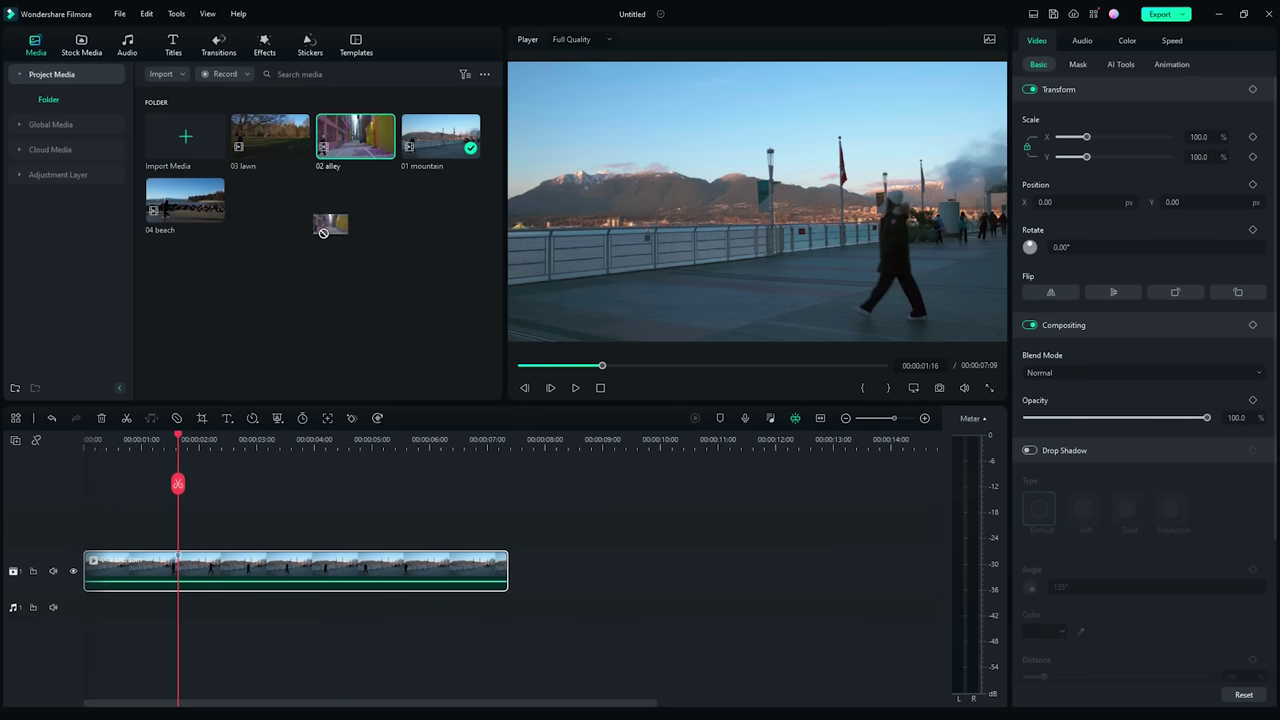
- Add 02 alley above the mountain clip at 50% opacity, trim its start to the marker, and restore full opacity
{"action": "left_click_drag", "start_coordinate": [250, 394], "coordinate": [182, 503]}
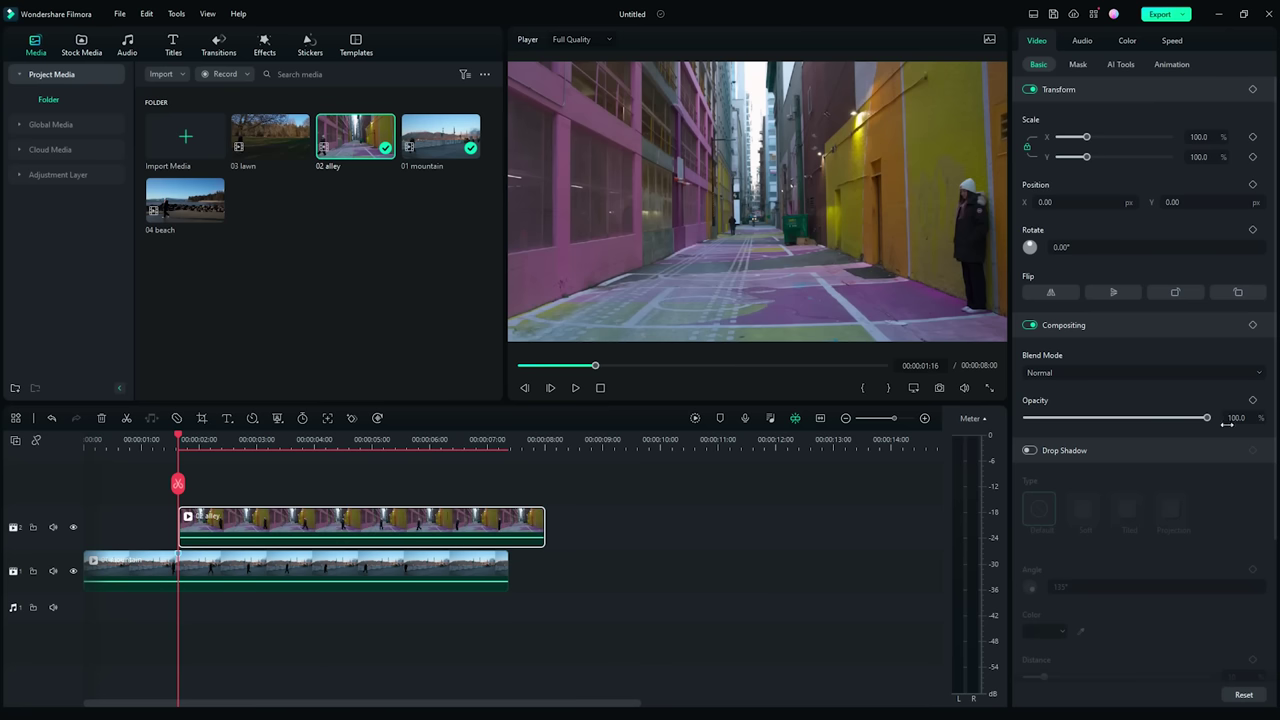
{"action": "type", "text": "50"}
{"action": "key", "text": "Return"}
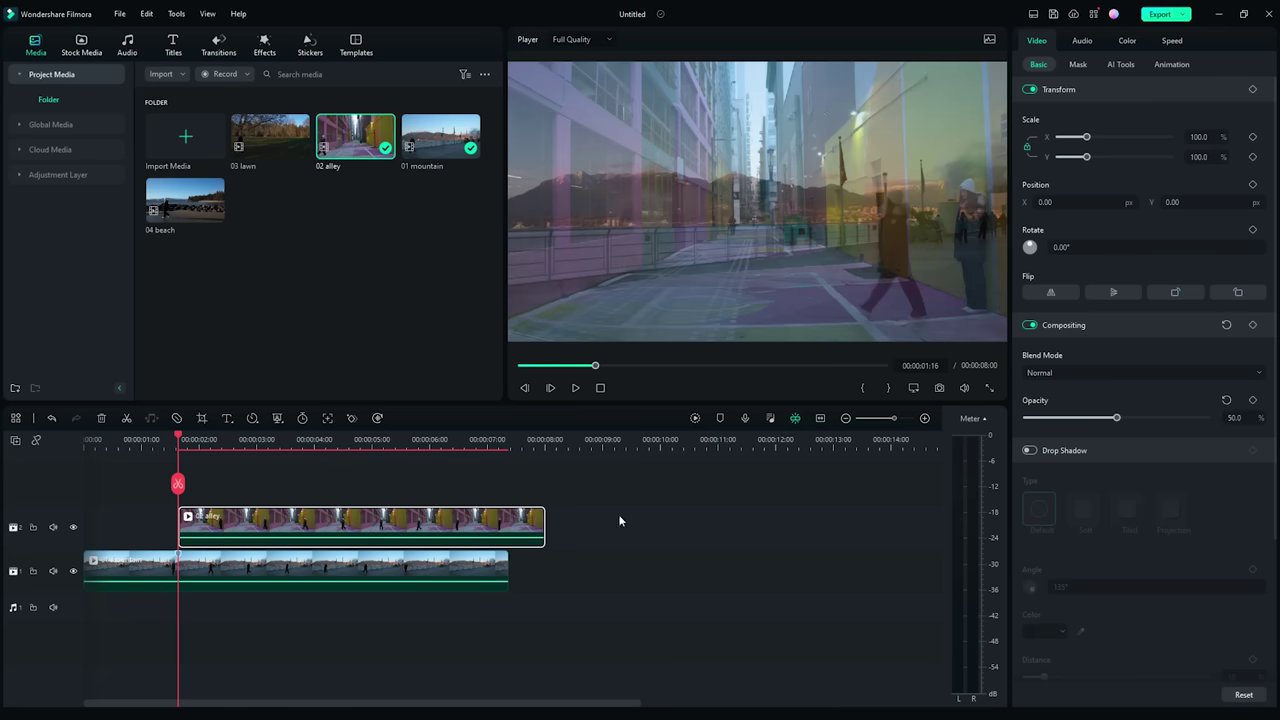
{"action": "left_click_drag", "start_coordinate": [373, 530], "coordinate": [278, 532]}
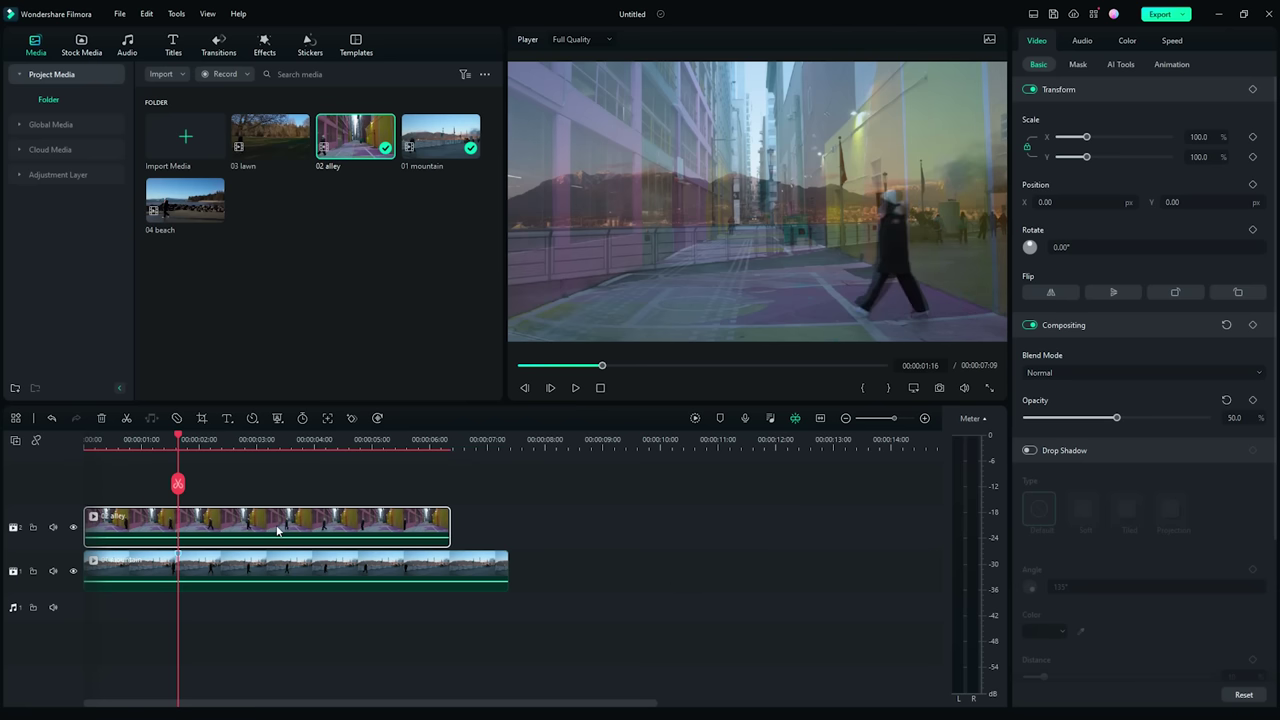
{"action": "left_click_drag", "start_coordinate": [83, 516], "coordinate": [180, 518]}
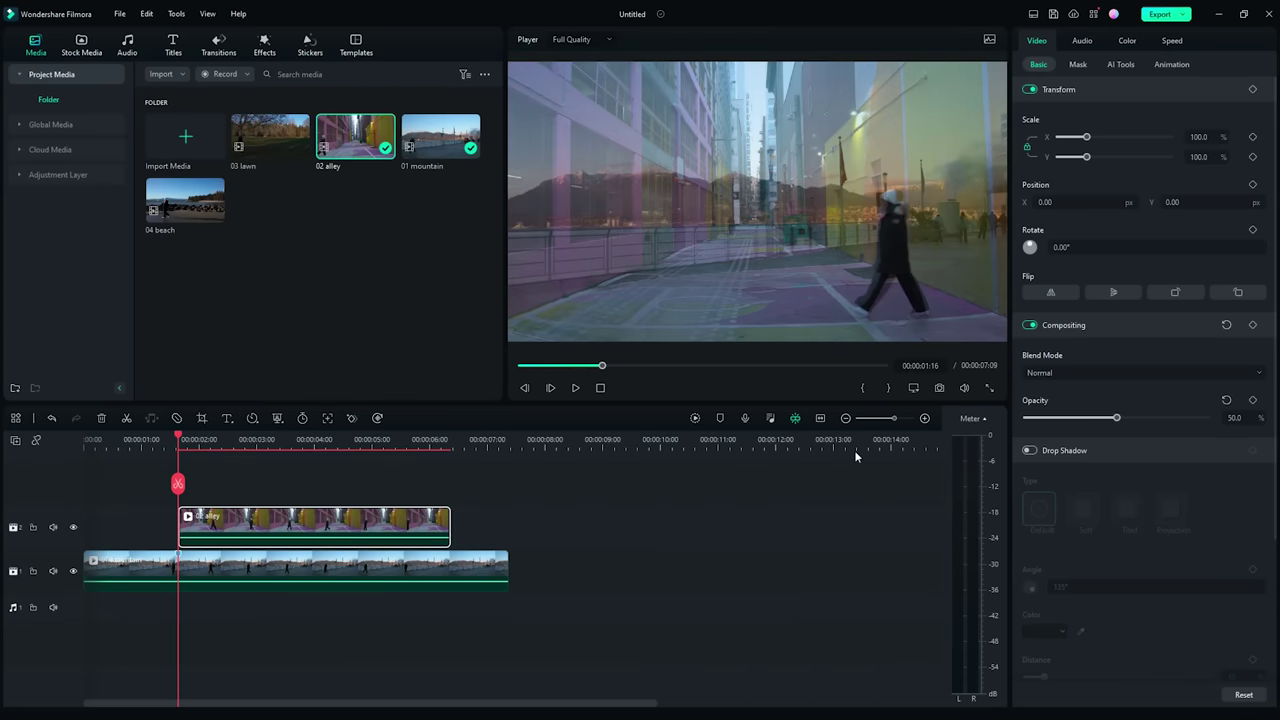
{"action": "left_click_drag", "start_coordinate": [1118, 417], "coordinate": [1236, 418]}
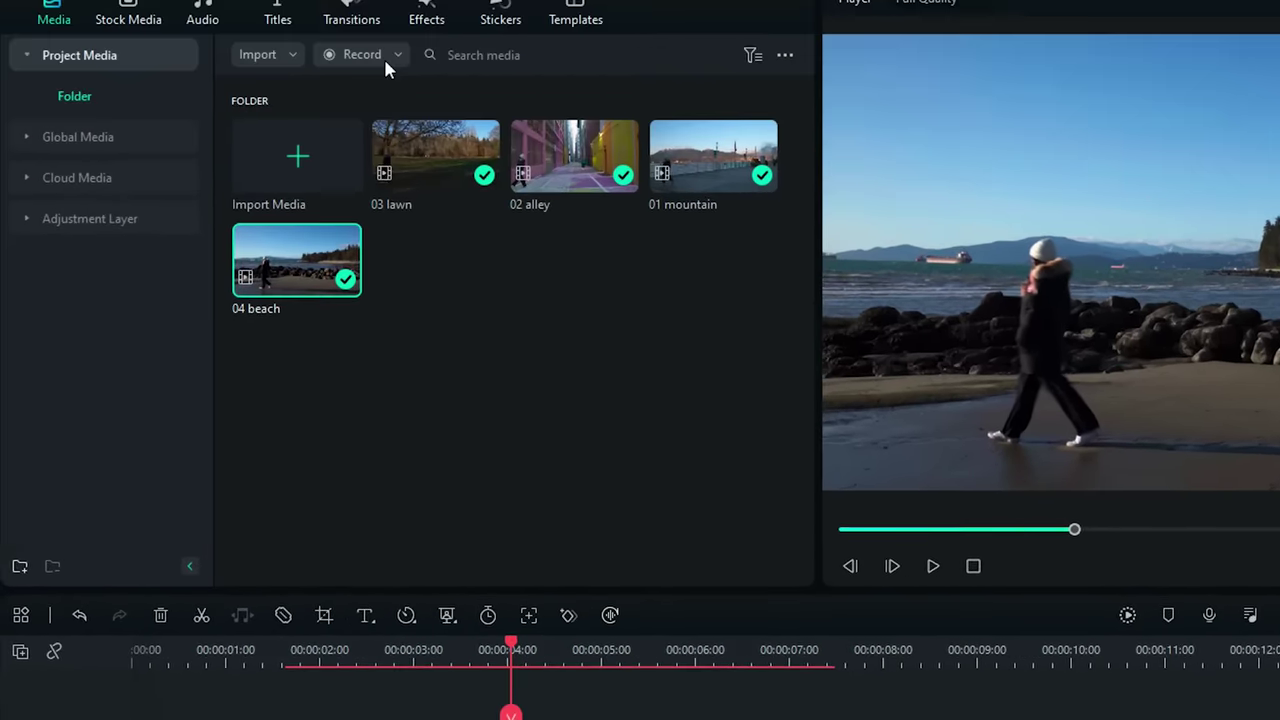
{"action": "left_click", "coordinate": [277, 31]}
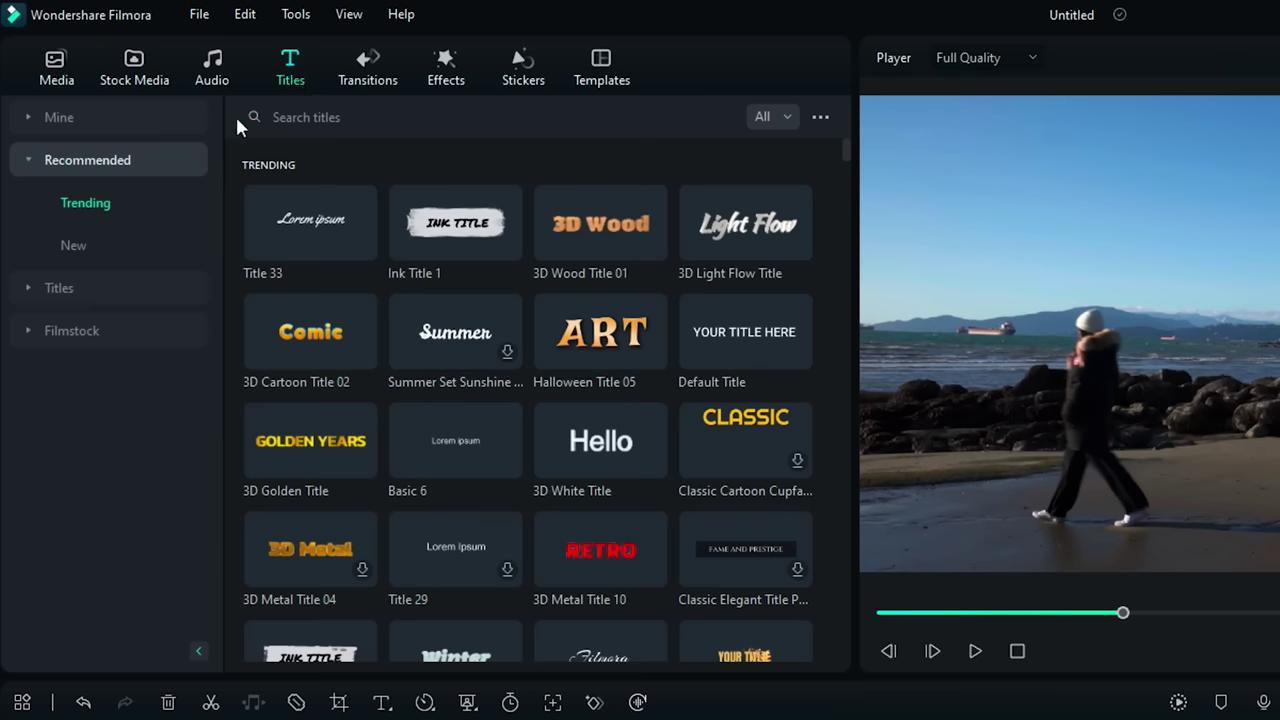
- Place the Winter 3D Ice title from 3D Titles over the beach clip
{"action": "left_click", "coordinate": [59, 287]}
{"action": "left_click", "coordinate": [88, 330]}
{"action": "scroll", "coordinate": [843, 352], "scroll_direction": "down", "scroll_amount": 1}
{"action": "left_click_drag", "start_coordinate": [843, 352], "coordinate": [831, 477]}
{"action": "left_click_drag", "start_coordinate": [505, 480], "coordinate": [651, 719]}
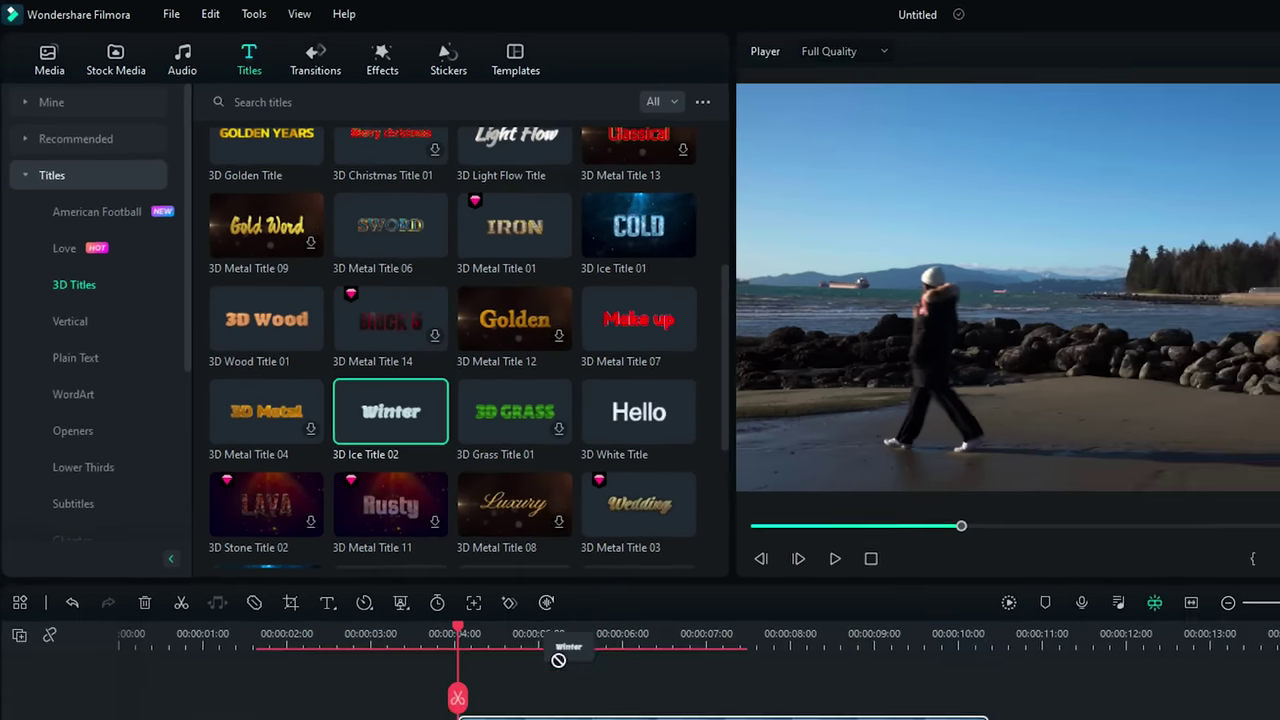
{"action": "left_click_drag", "start_coordinate": [558, 660], "coordinate": [624, 653]}
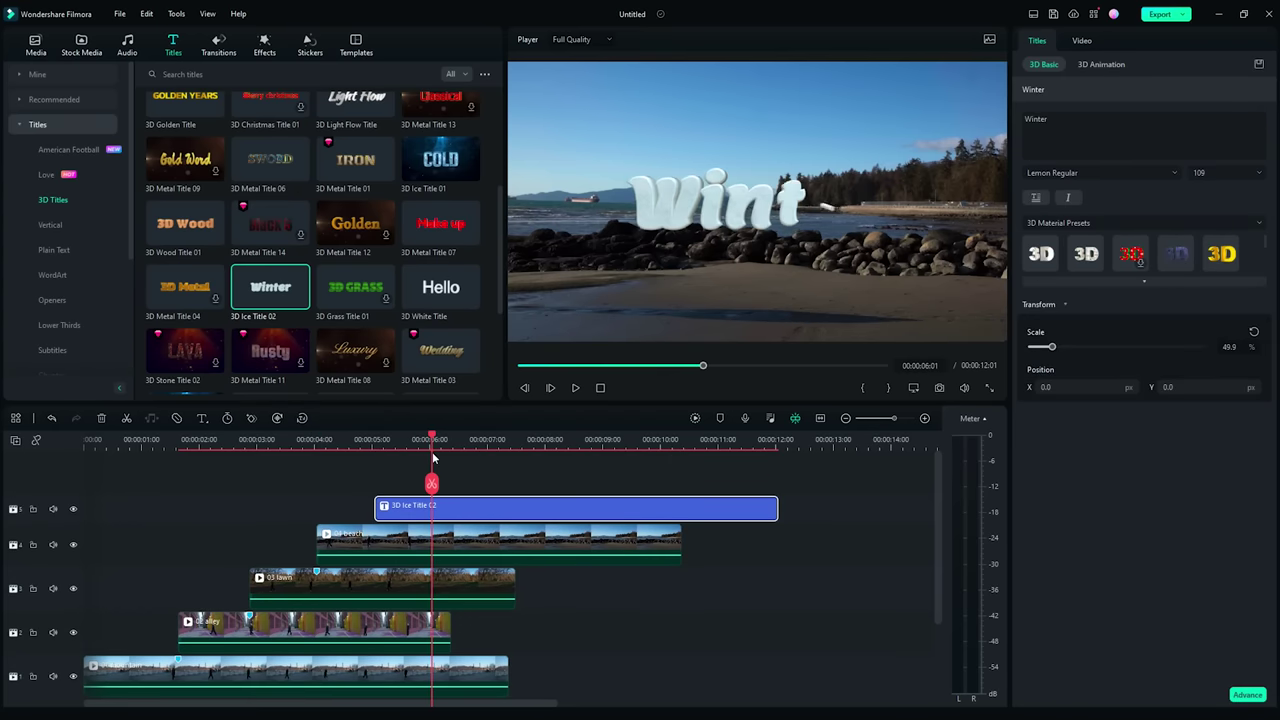
- Change the title text to VANCOUVER and trim it to end with the beach clip
{"action": "double_click", "coordinate": [1039, 125]}
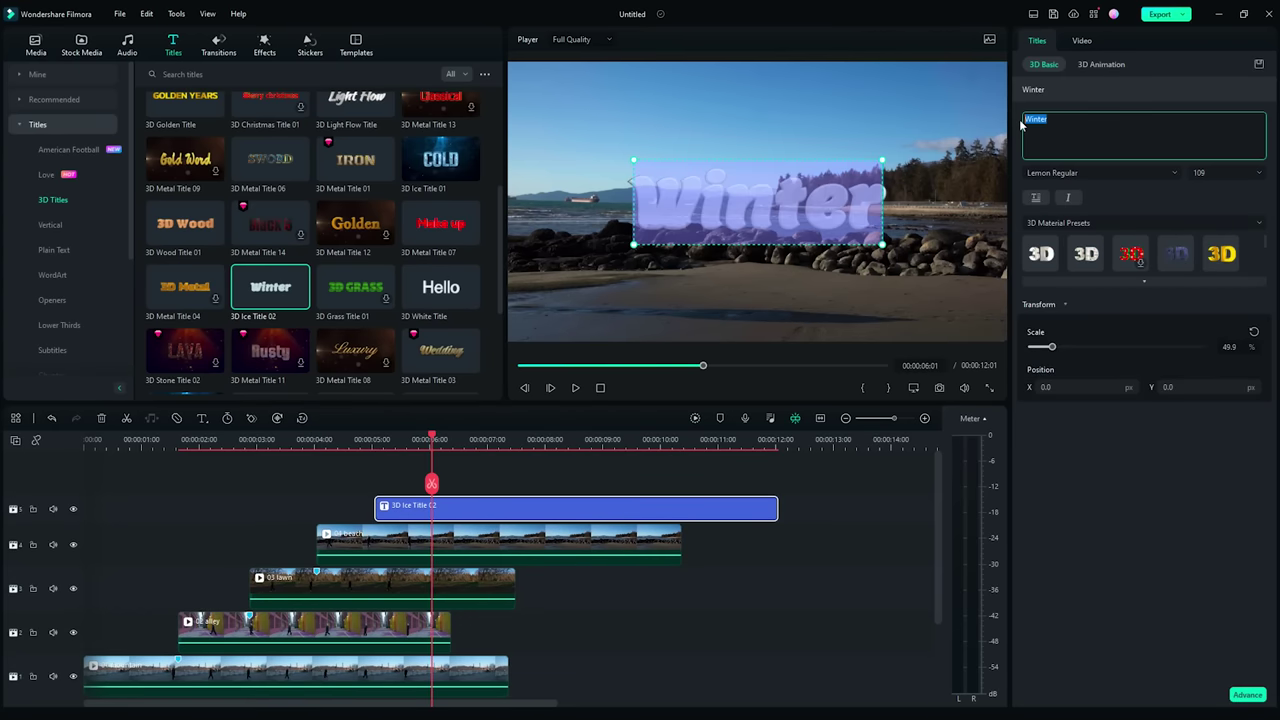
{"action": "type", "text": "VANCOUVER"}
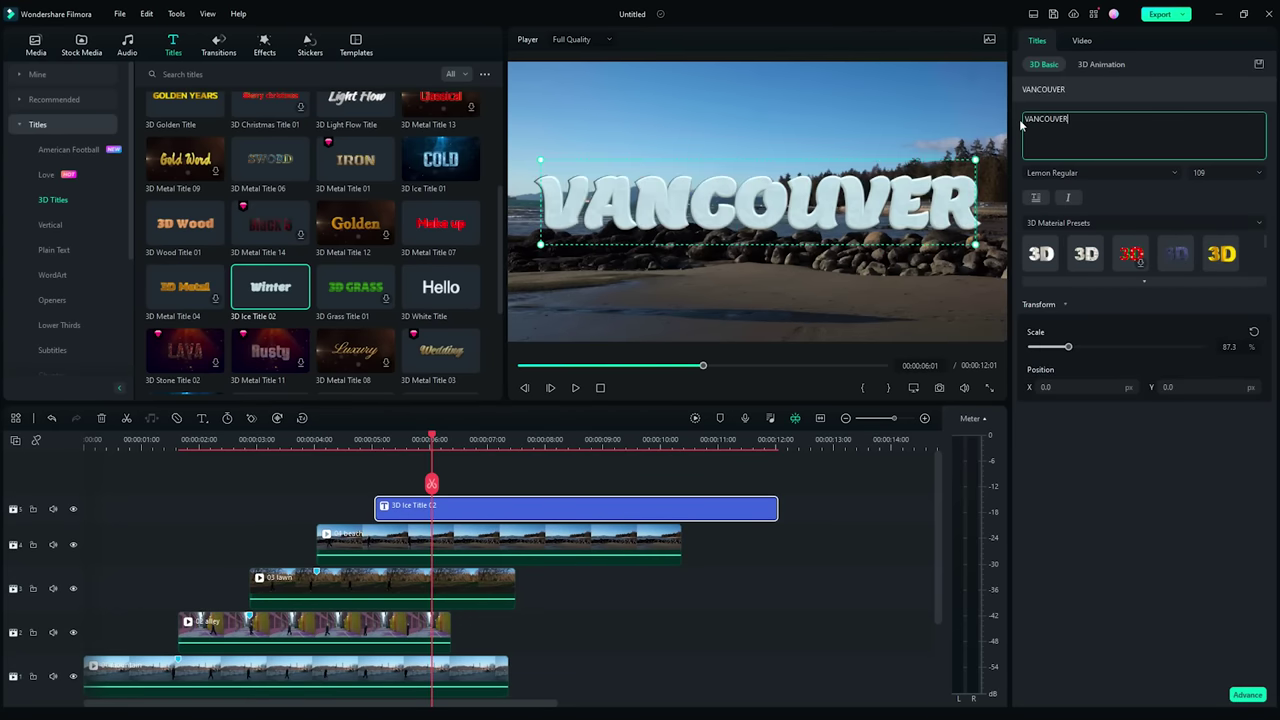
{"action": "left_click_drag", "start_coordinate": [777, 508], "coordinate": [677, 509]}
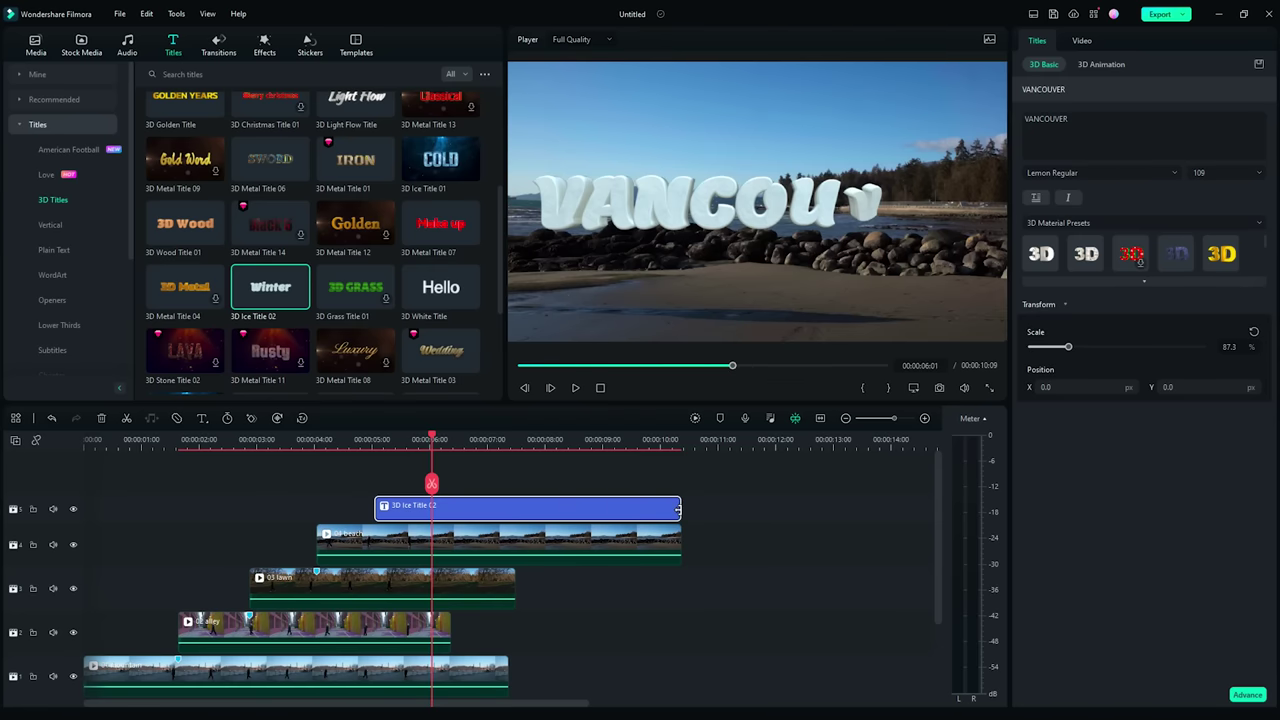
{"action": "left_click", "coordinate": [70, 440]}
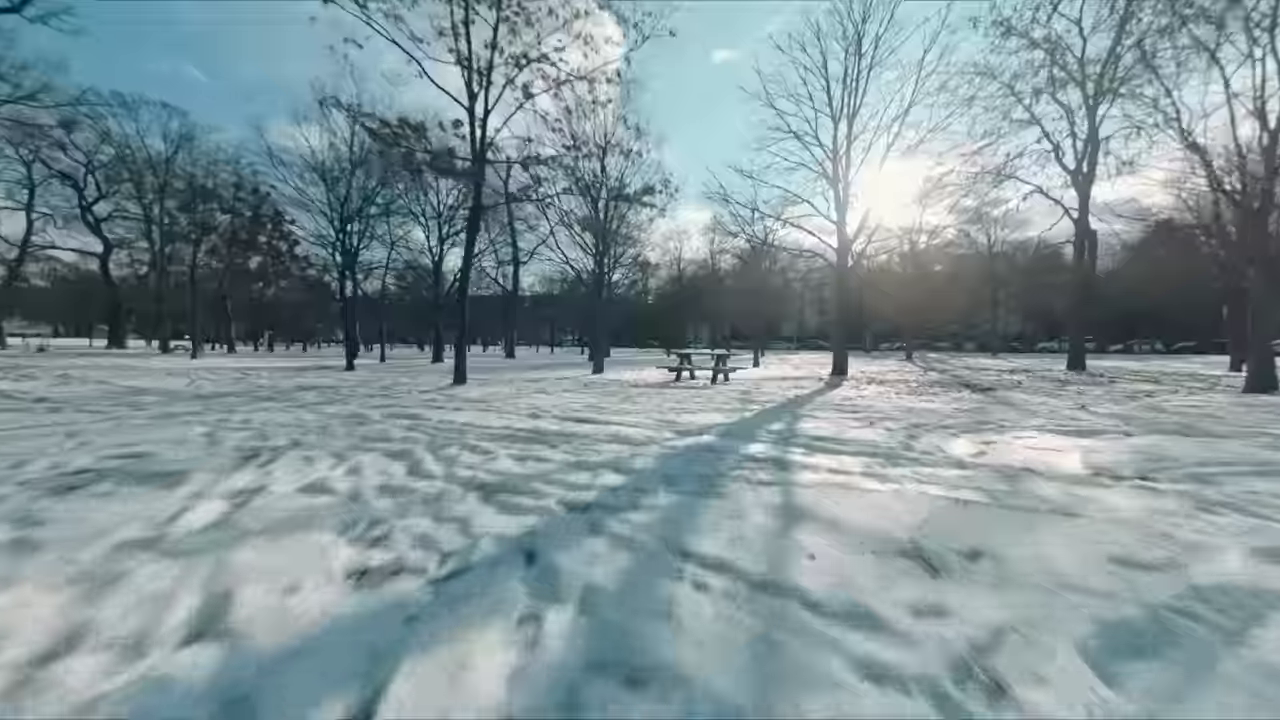
- Put the landscape clip on the timeline with a Filmstock Black solid above it, stretched to its length
{"action": "left_click_drag", "start_coordinate": [265, 140], "coordinate": [250, 193]}
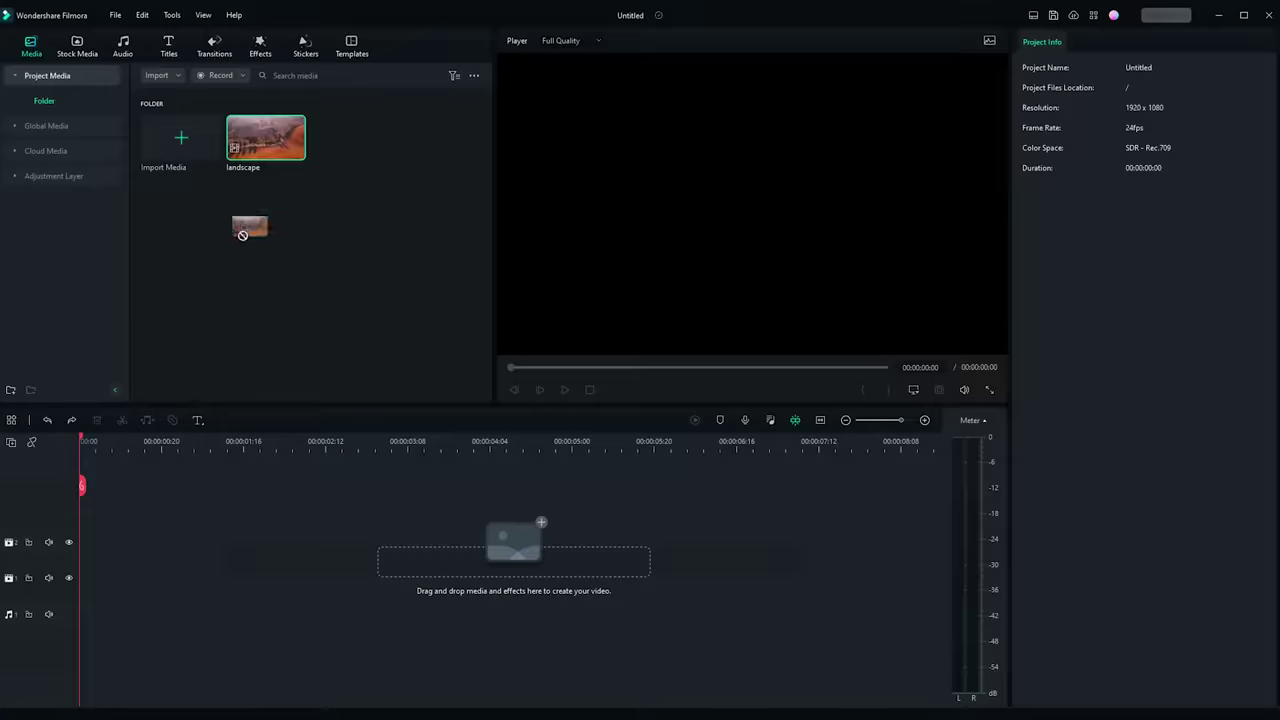
{"action": "left_click_drag", "start_coordinate": [147, 500], "coordinate": [88, 578]}
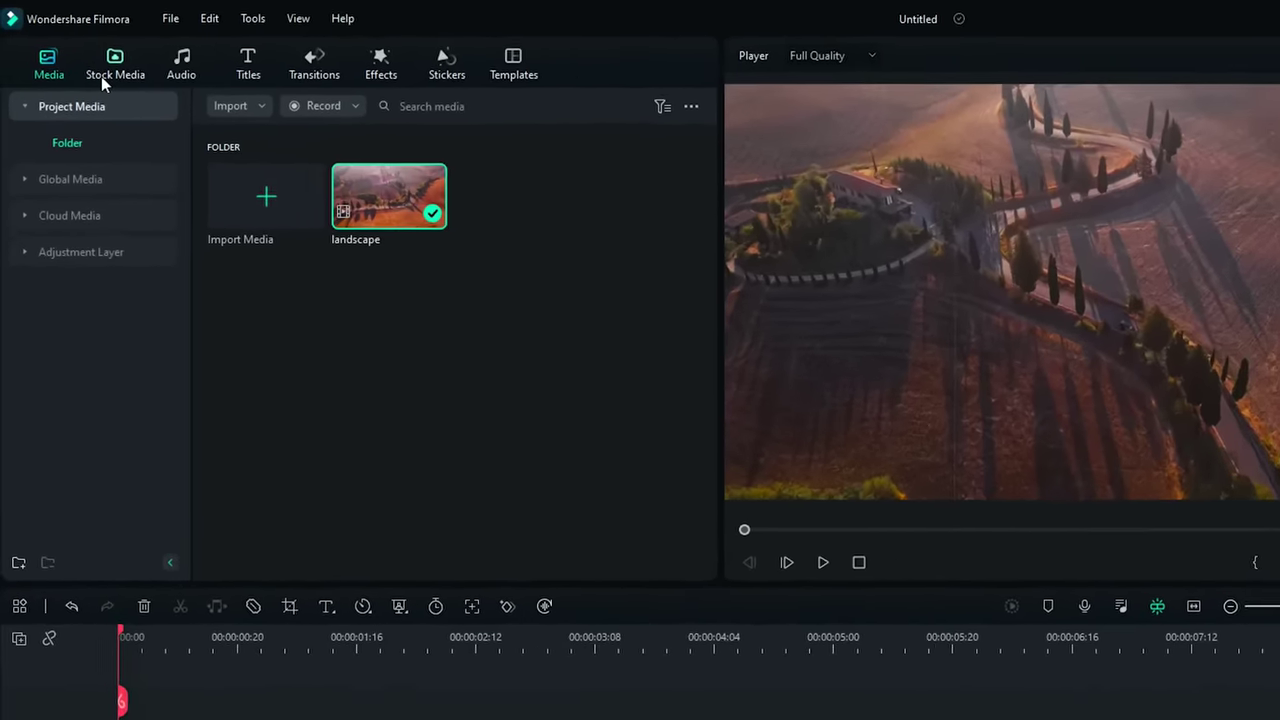
{"action": "left_click", "coordinate": [79, 50]}
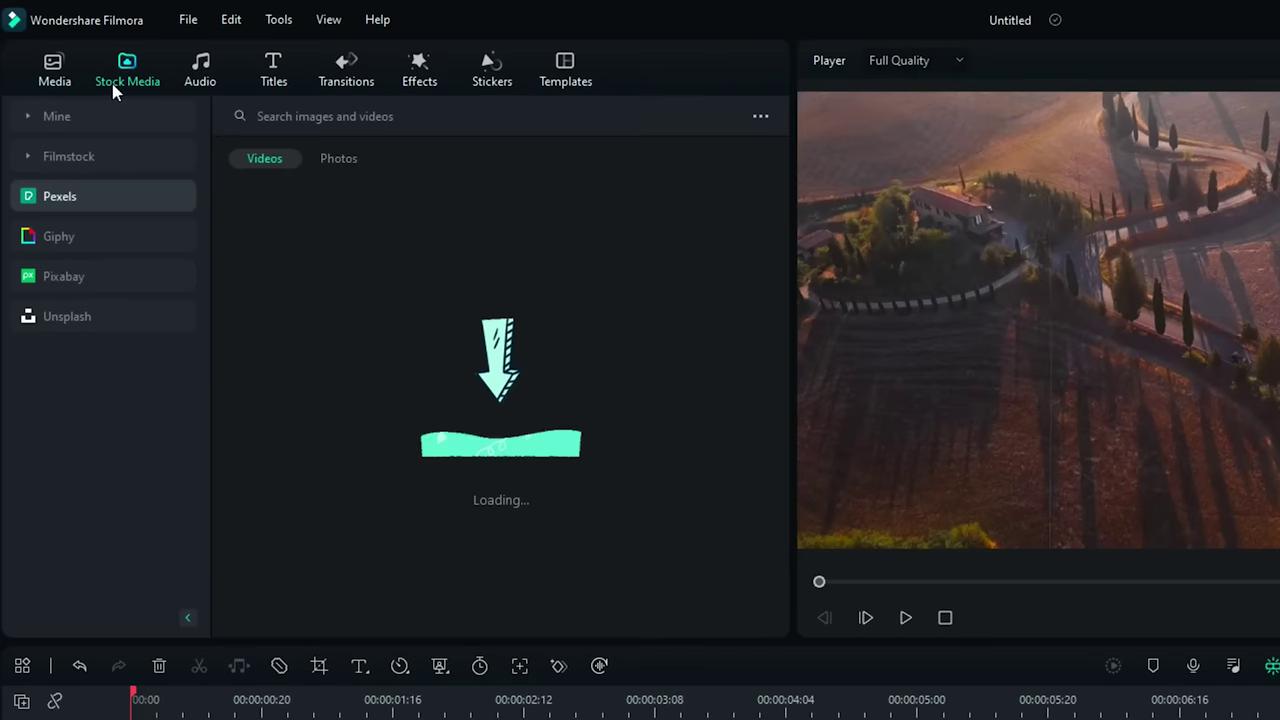
{"action": "left_click", "coordinate": [116, 146]}
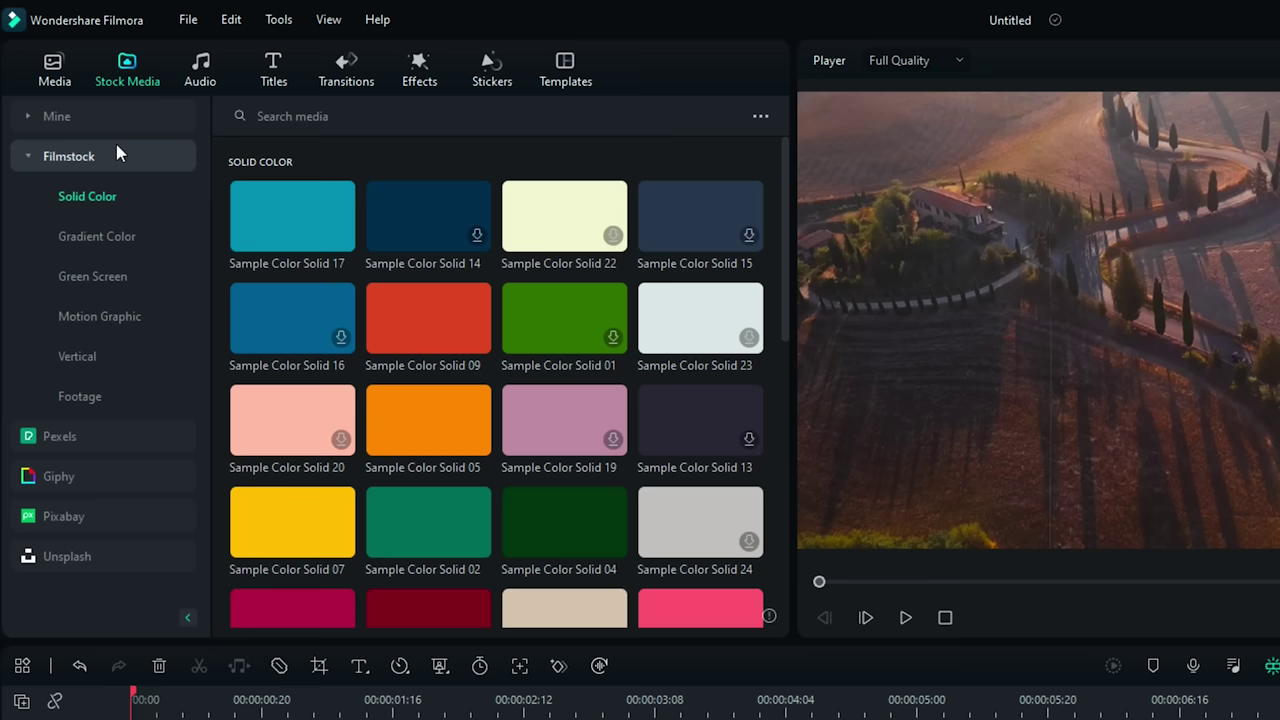
{"action": "left_click_drag", "start_coordinate": [783, 268], "coordinate": [774, 562]}
{"action": "left_click", "coordinate": [578, 578]}
{"action": "left_click_drag", "start_coordinate": [578, 578], "coordinate": [150, 719]}
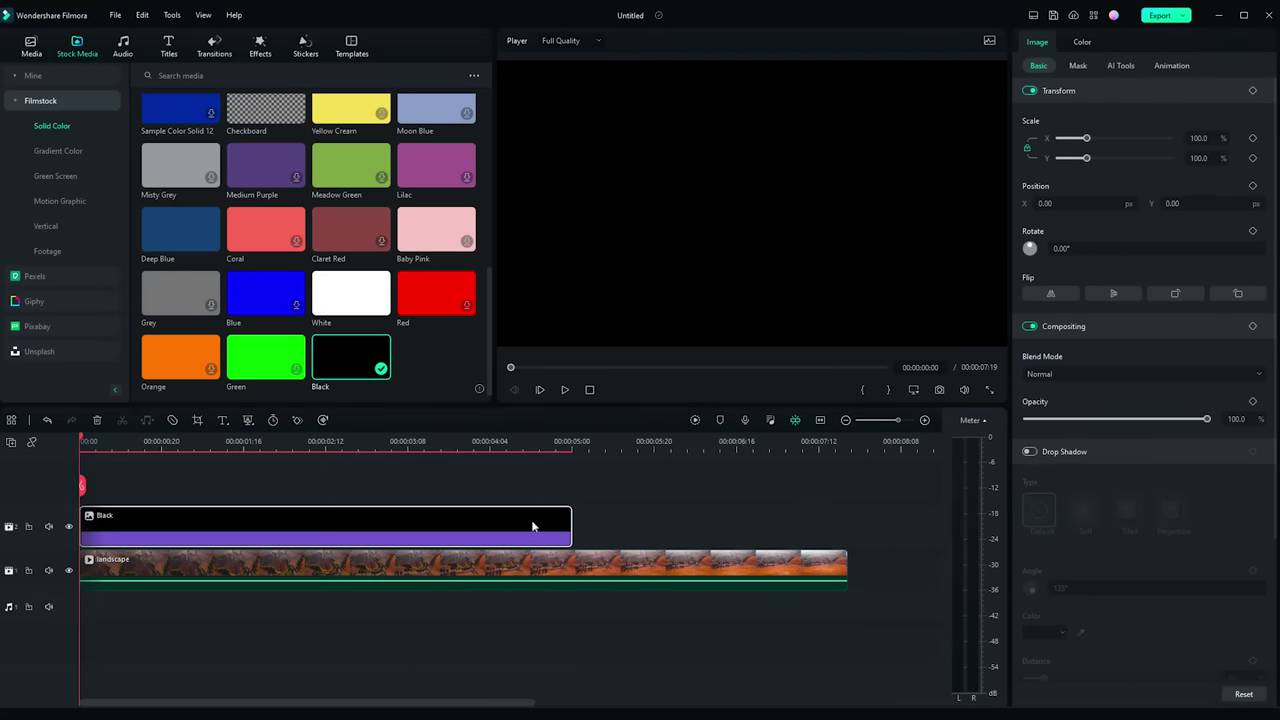
{"action": "left_click_drag", "start_coordinate": [568, 519], "coordinate": [686, 523]}
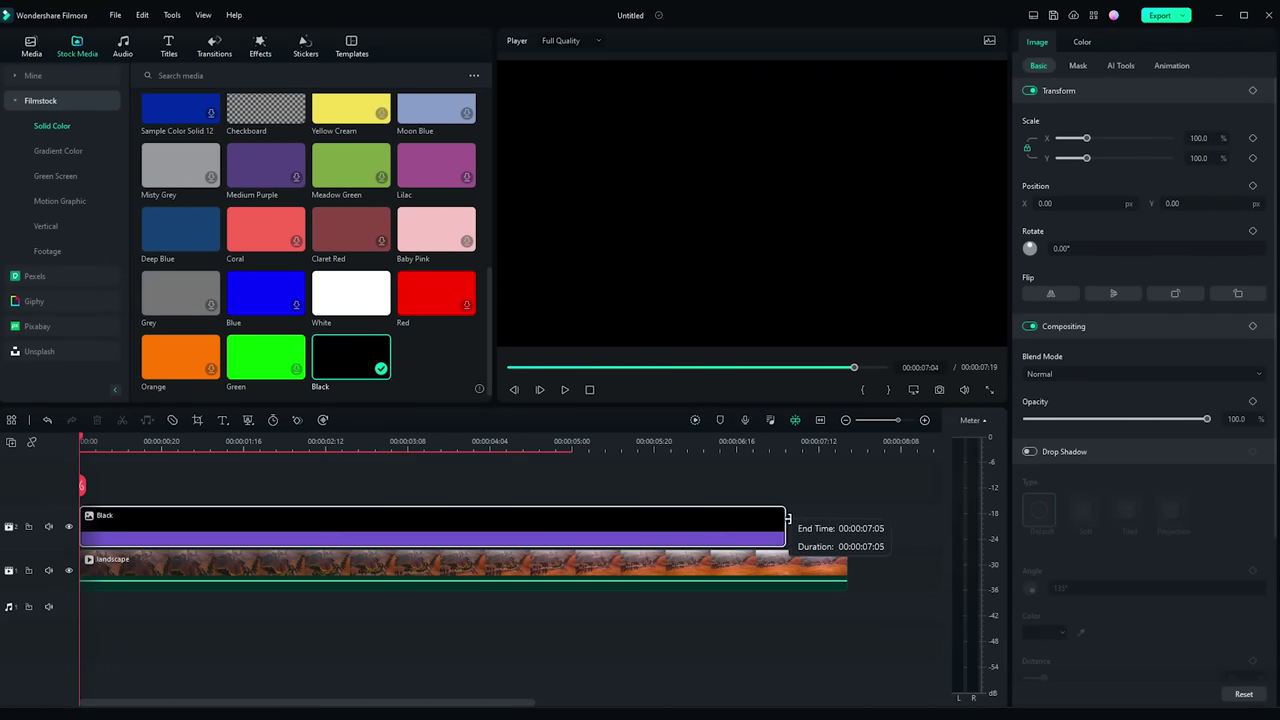
{"action": "left_click_drag", "start_coordinate": [832, 517], "coordinate": [842, 518]}
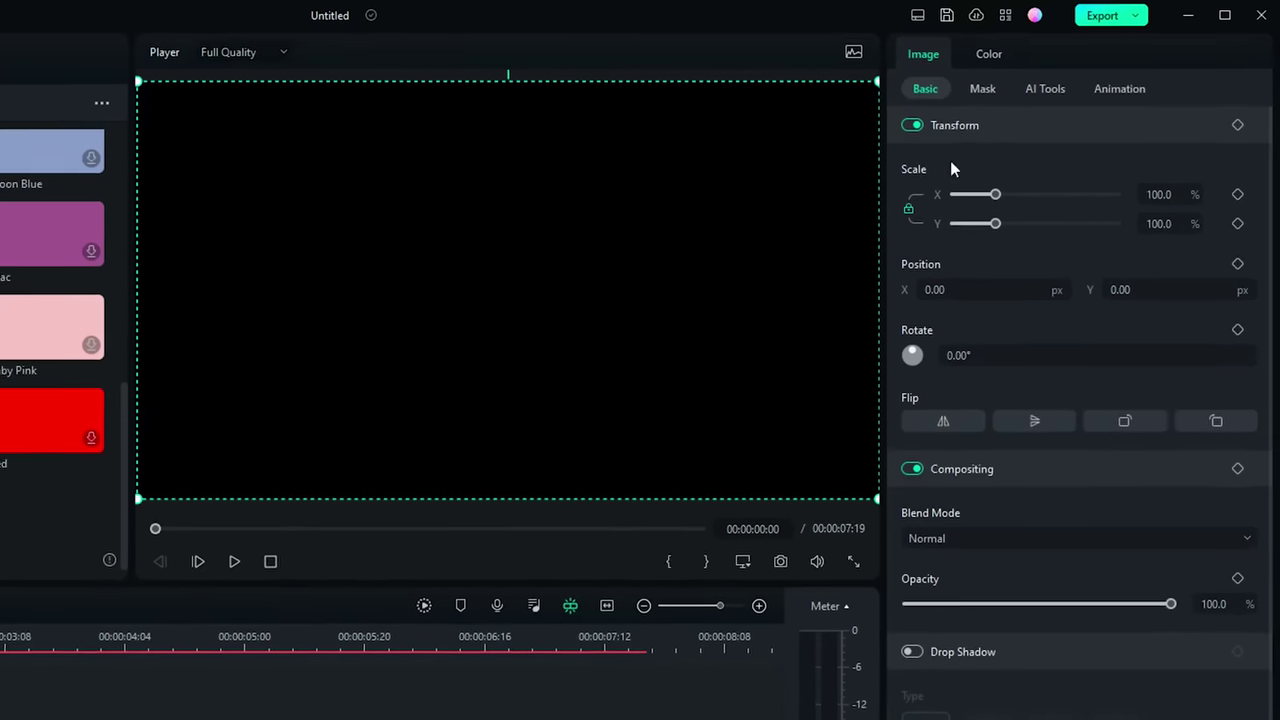
- Give the Black solid an inverted Parallel Lines mask rotated 90° to form letterbox bars
{"action": "left_click", "coordinate": [975, 90]}
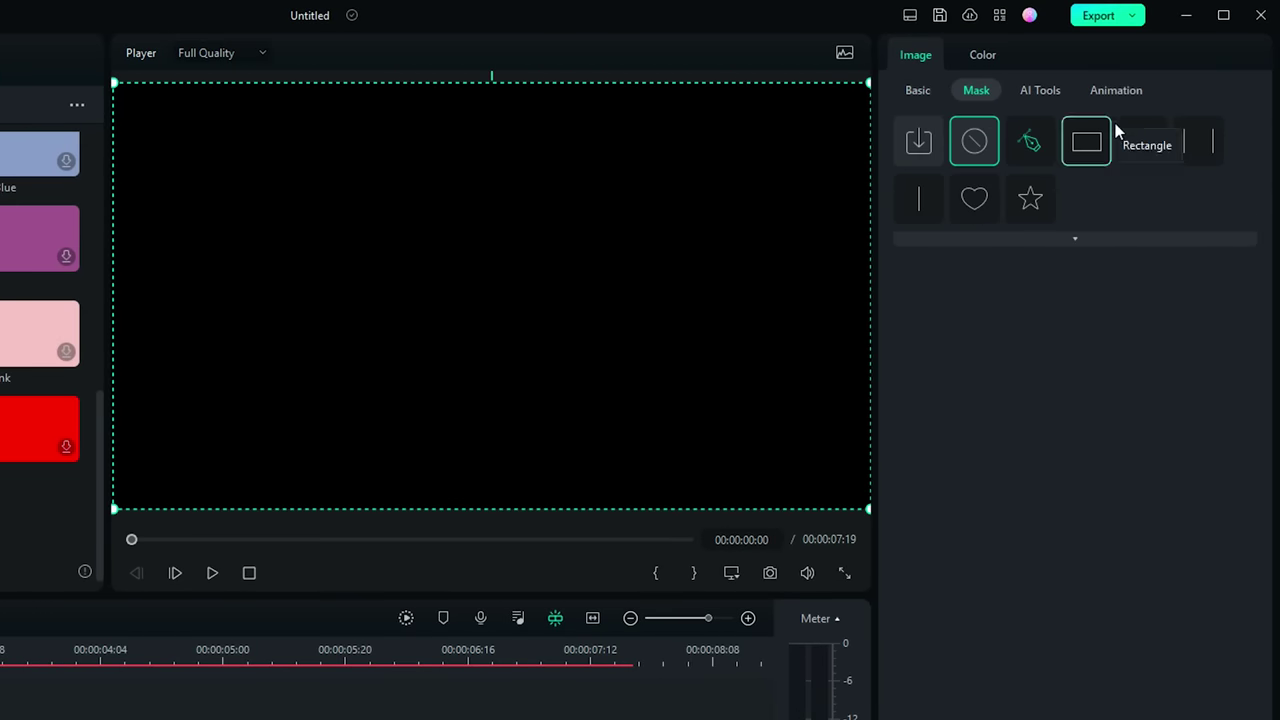
{"action": "left_click", "coordinate": [1194, 141]}
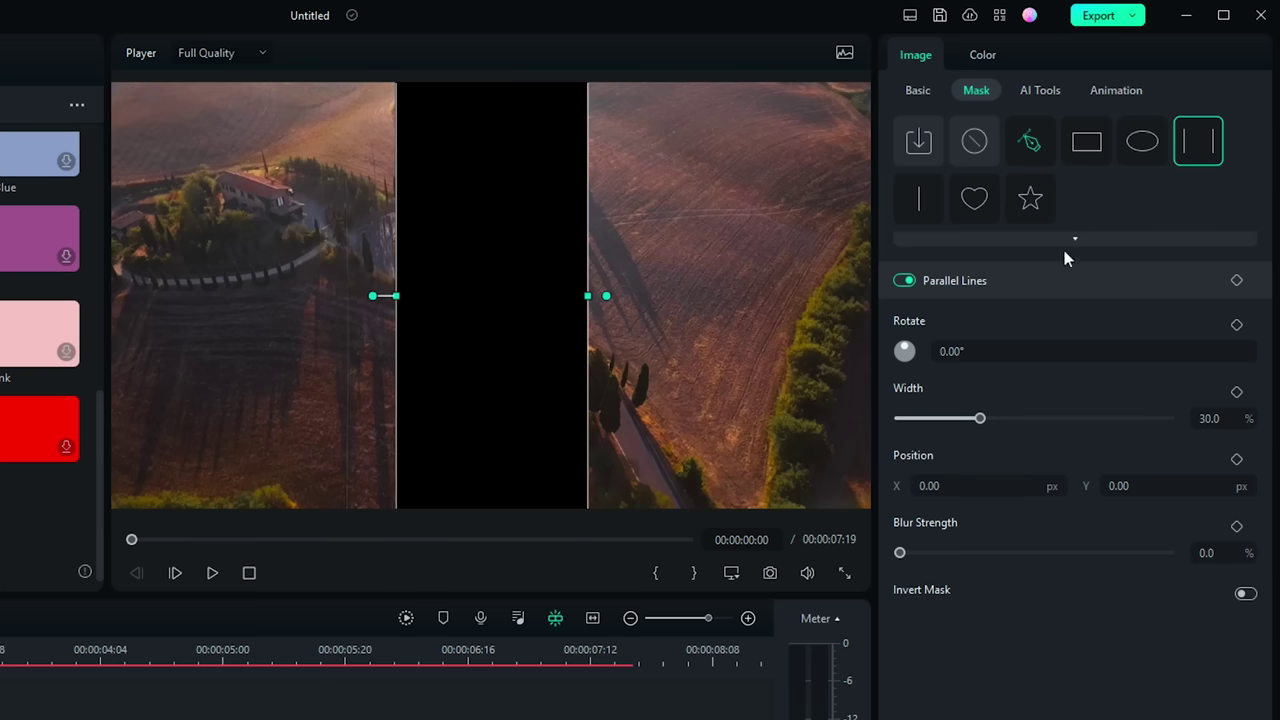
{"action": "mouse_move", "coordinate": [942, 351]}
{"action": "left_mouse_down"}
{"action": "mouse_move", "coordinate": [960, 351]}
{"action": "mouse_move", "coordinate": [944, 351]}
{"action": "left_mouse_up"}
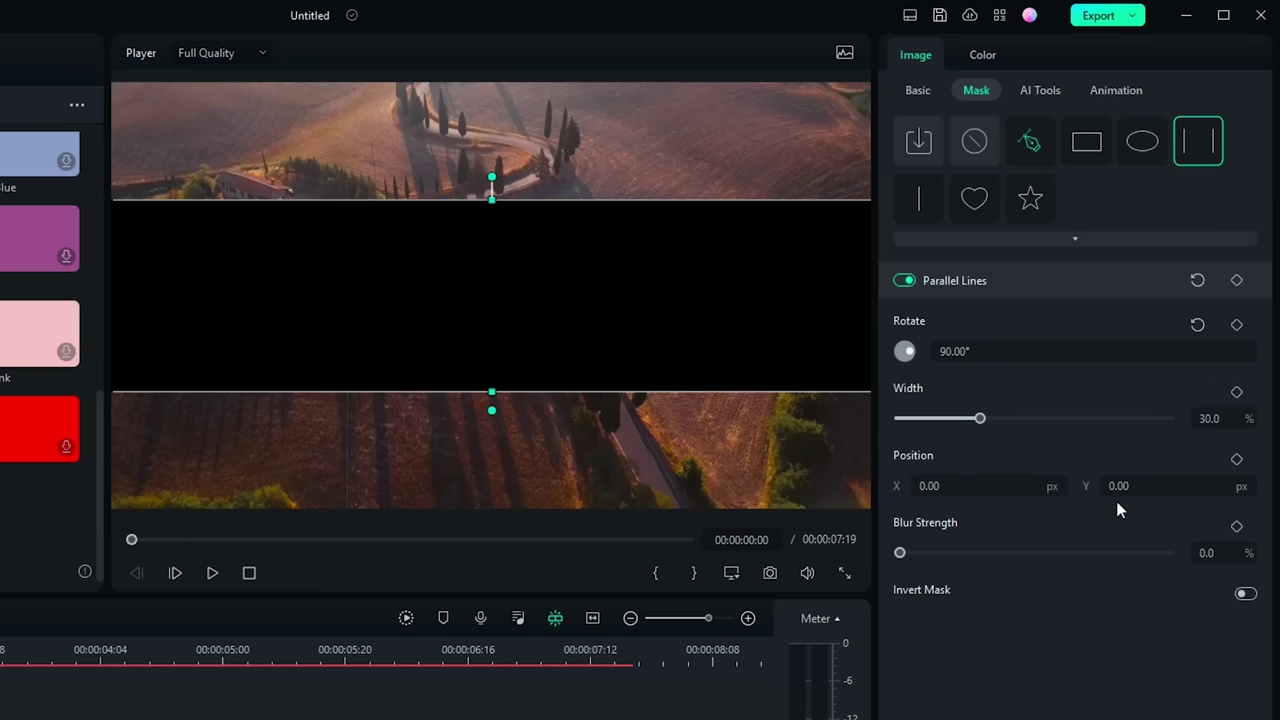
{"action": "left_click", "coordinate": [1245, 593]}
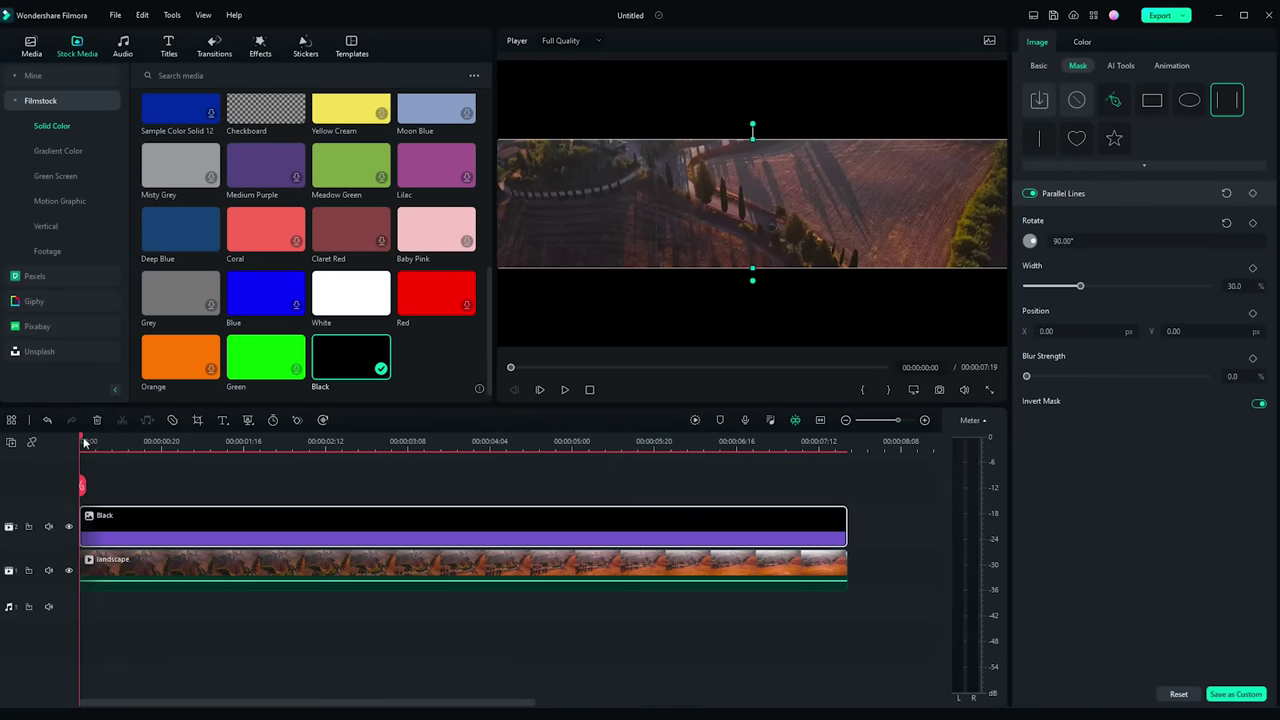
{"action": "left_click_drag", "start_coordinate": [85, 443], "coordinate": [113, 453]}
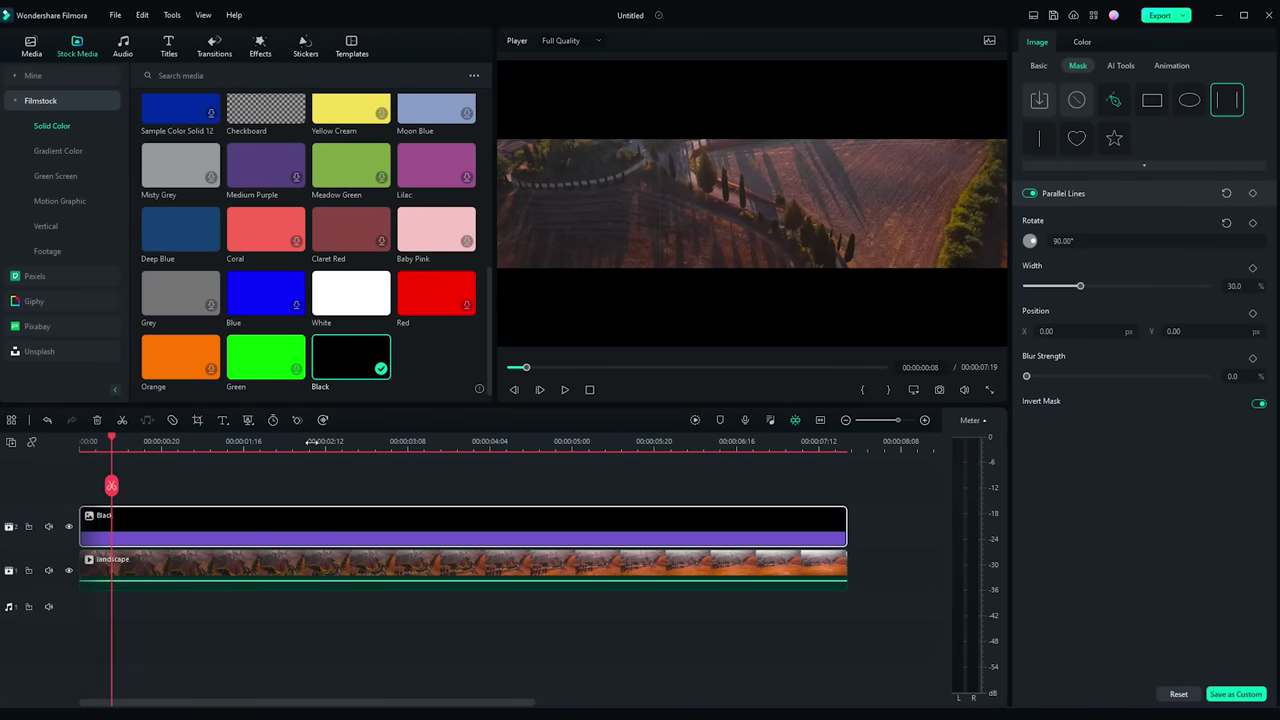
- Keyframe the mask Width from 0 at the start to 96.5% at 5 seconds, then play it
{"action": "left_click", "coordinate": [1255, 275]}
{"action": "left_click_drag", "start_coordinate": [1236, 286], "coordinate": [1233, 286]}
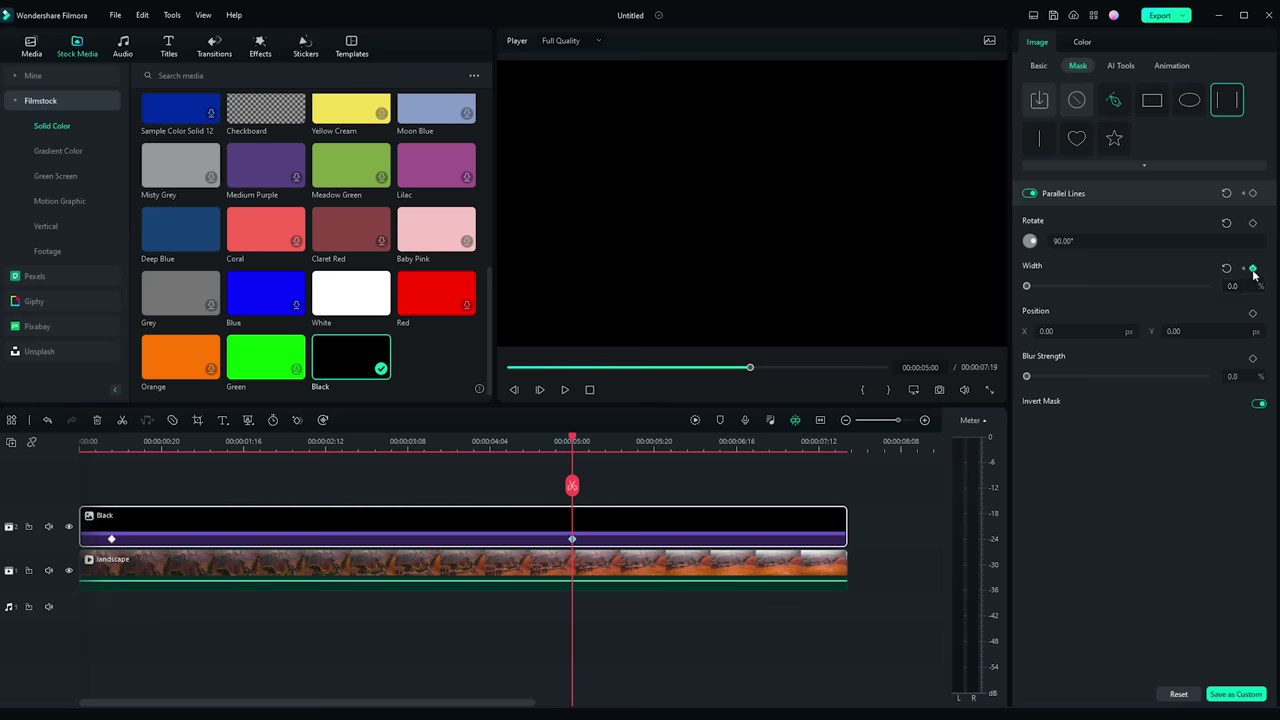
{"action": "left_click_drag", "start_coordinate": [1030, 293], "coordinate": [1201, 298]}
{"action": "left_click_drag", "start_coordinate": [576, 444], "coordinate": [82, 500]}
{"action": "key", "text": "space"}
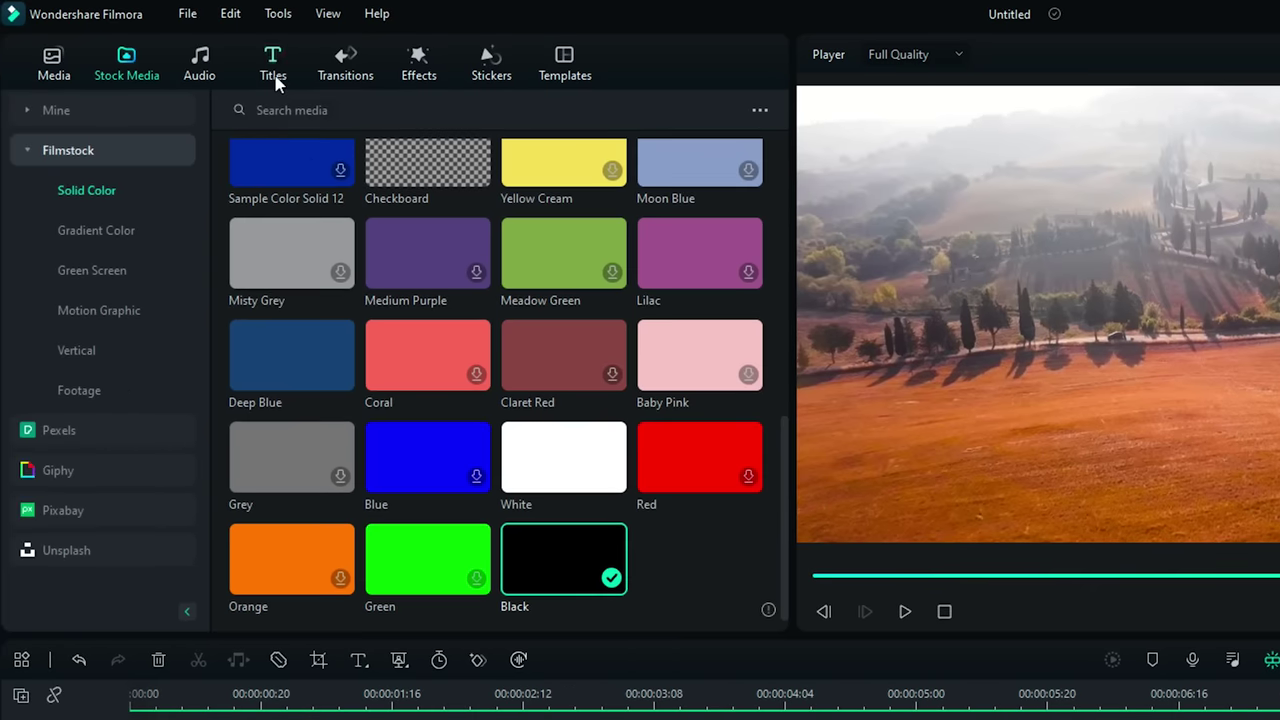
- Add 3D Wood Title 01 and trim it to end with the landscape clip
{"action": "left_click", "coordinate": [273, 68]}
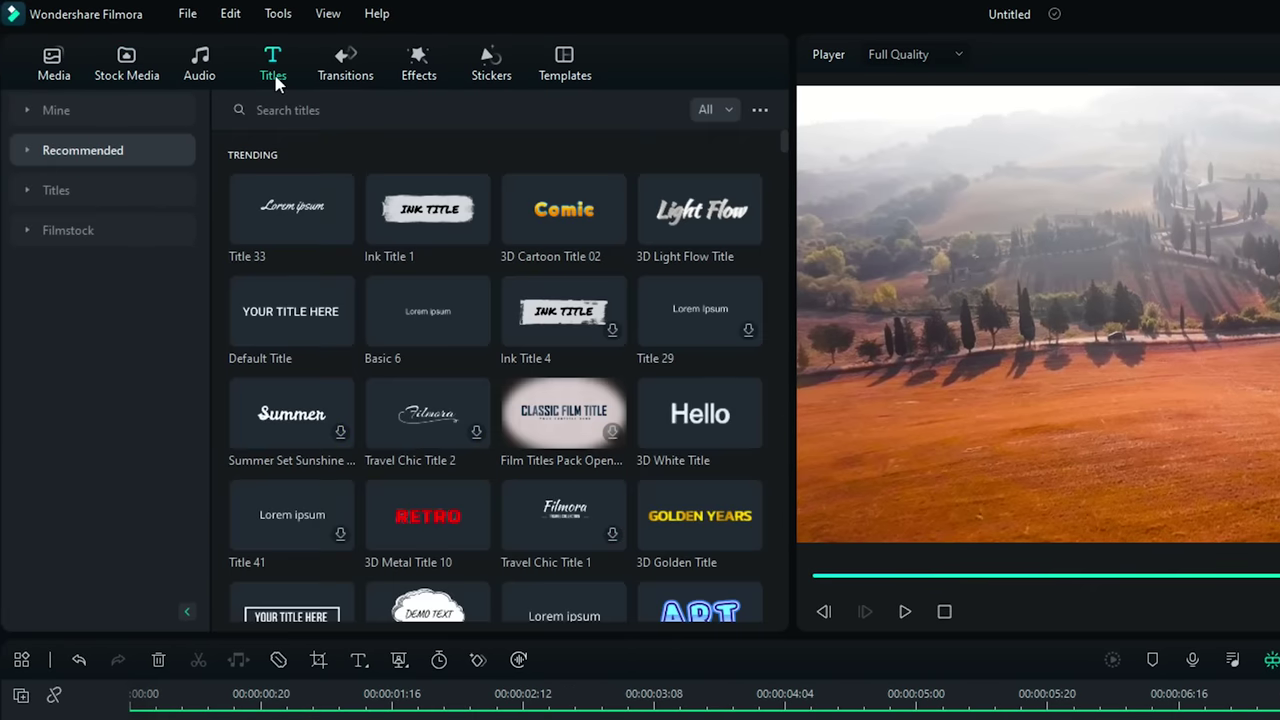
{"action": "left_click", "coordinate": [78, 194]}
{"action": "left_click", "coordinate": [118, 274]}
{"action": "left_click_drag", "start_coordinate": [784, 282], "coordinate": [785, 448]}
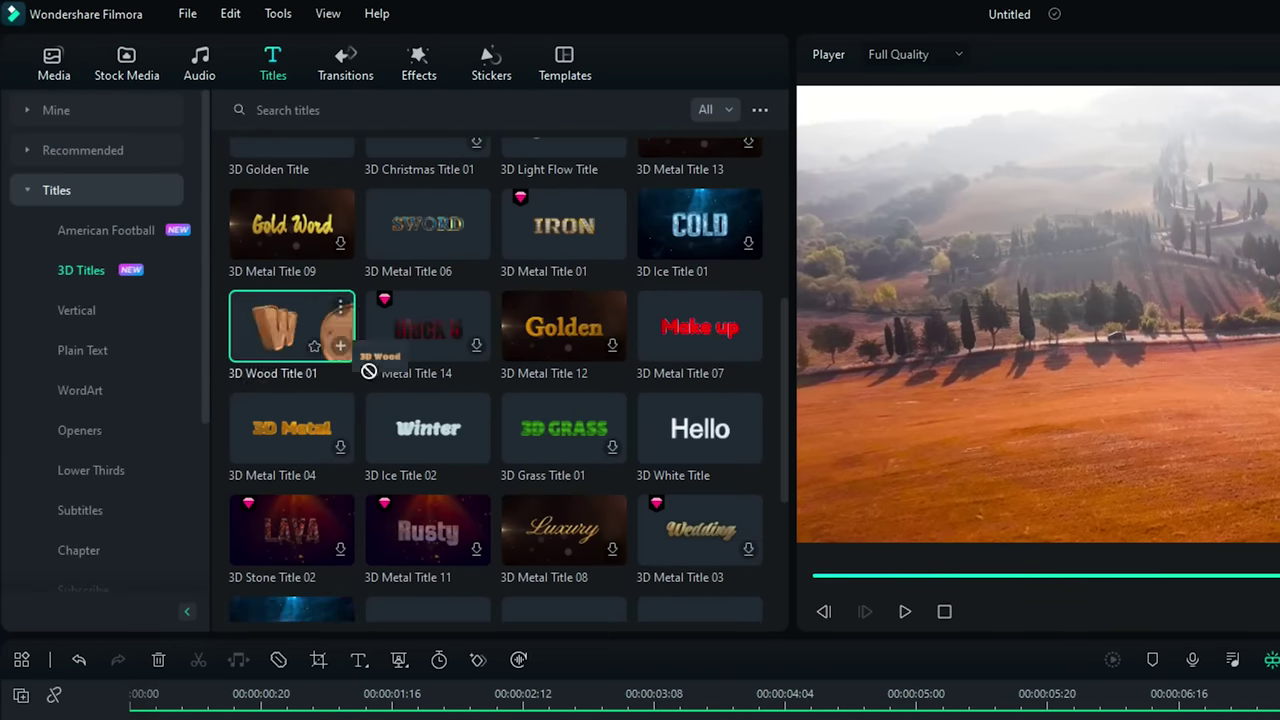
{"action": "left_click", "coordinate": [340, 345]}
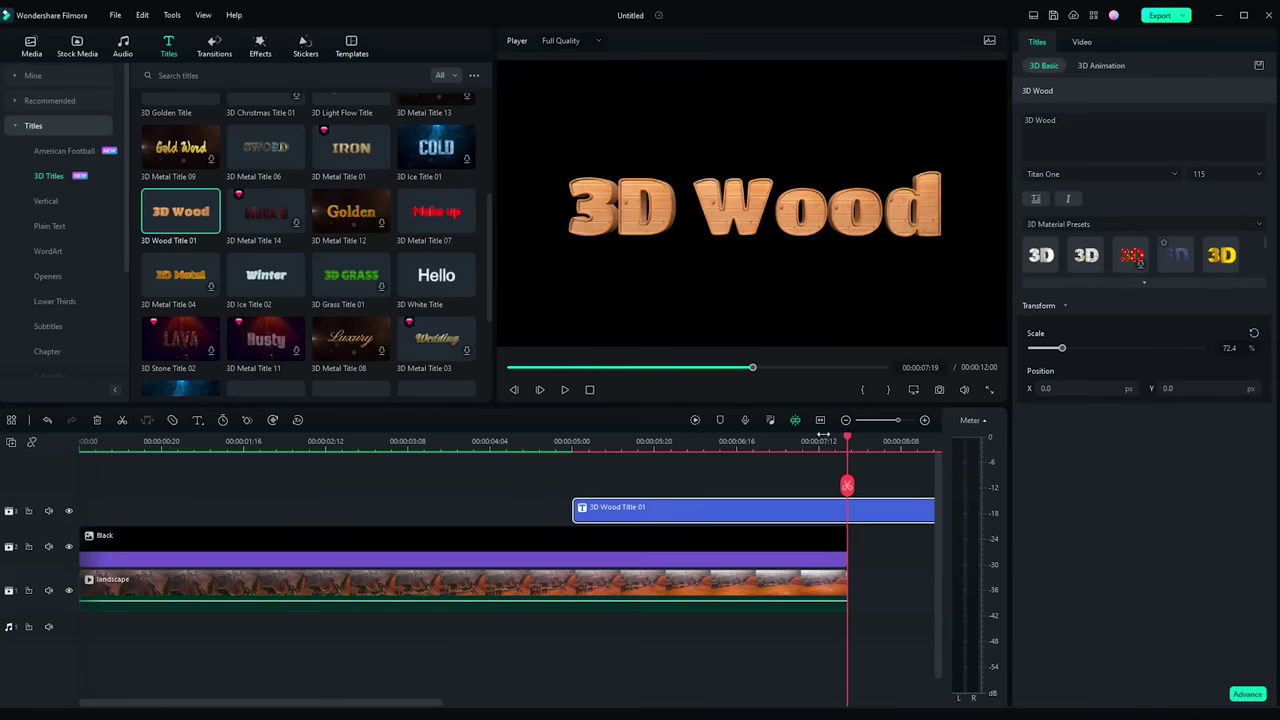
{"action": "left_click", "coordinate": [845, 421]}
{"action": "left_click_drag", "start_coordinate": [623, 510], "coordinate": [432, 511]}
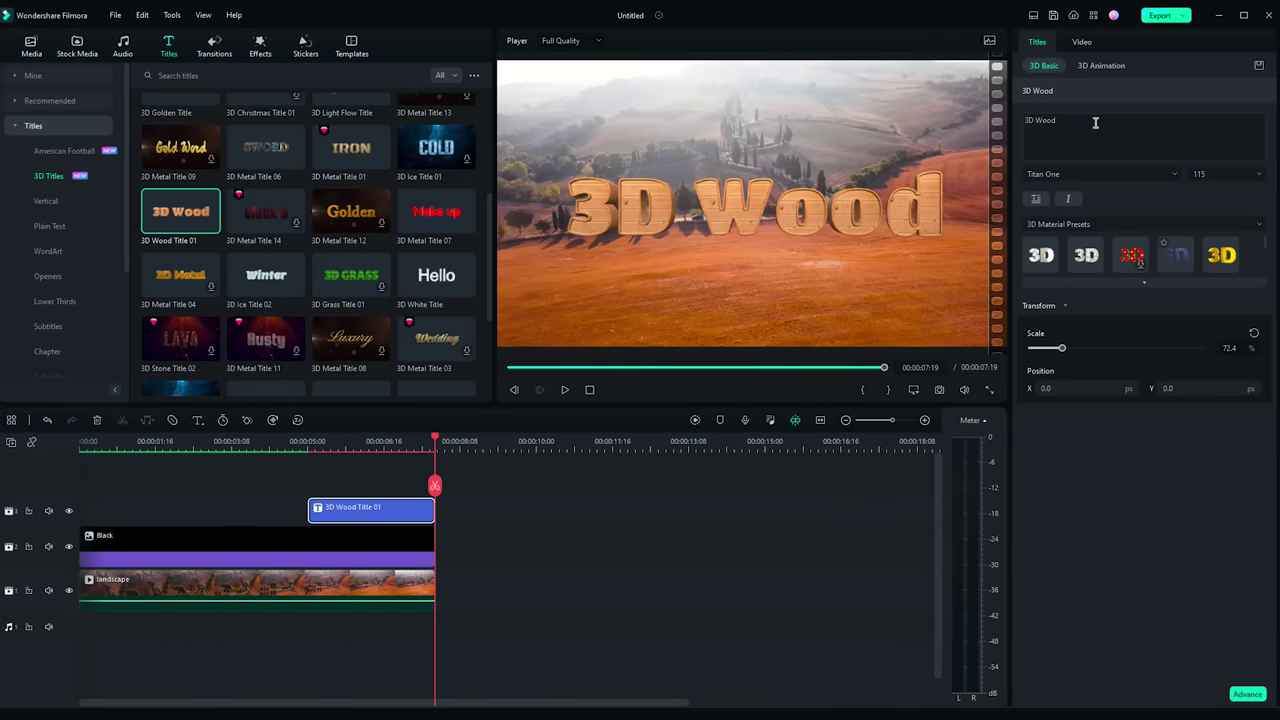
- Replace the title text with MY TRIP and preview from the start
{"action": "left_click_drag", "start_coordinate": [1043, 119], "coordinate": [1023, 121]}
{"action": "type", "text": "MY "}
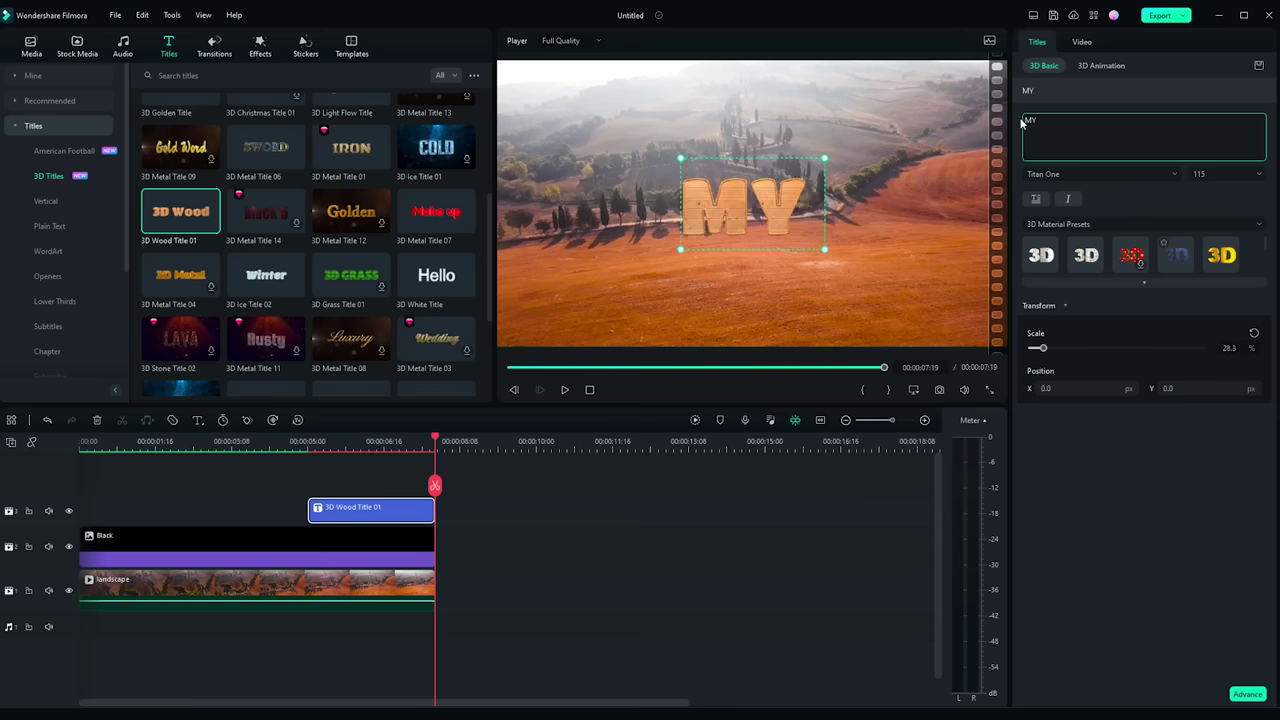
{"action": "type", "text": "TRIP"}
{"action": "left_click_drag", "start_coordinate": [435, 441], "coordinate": [52, 400]}
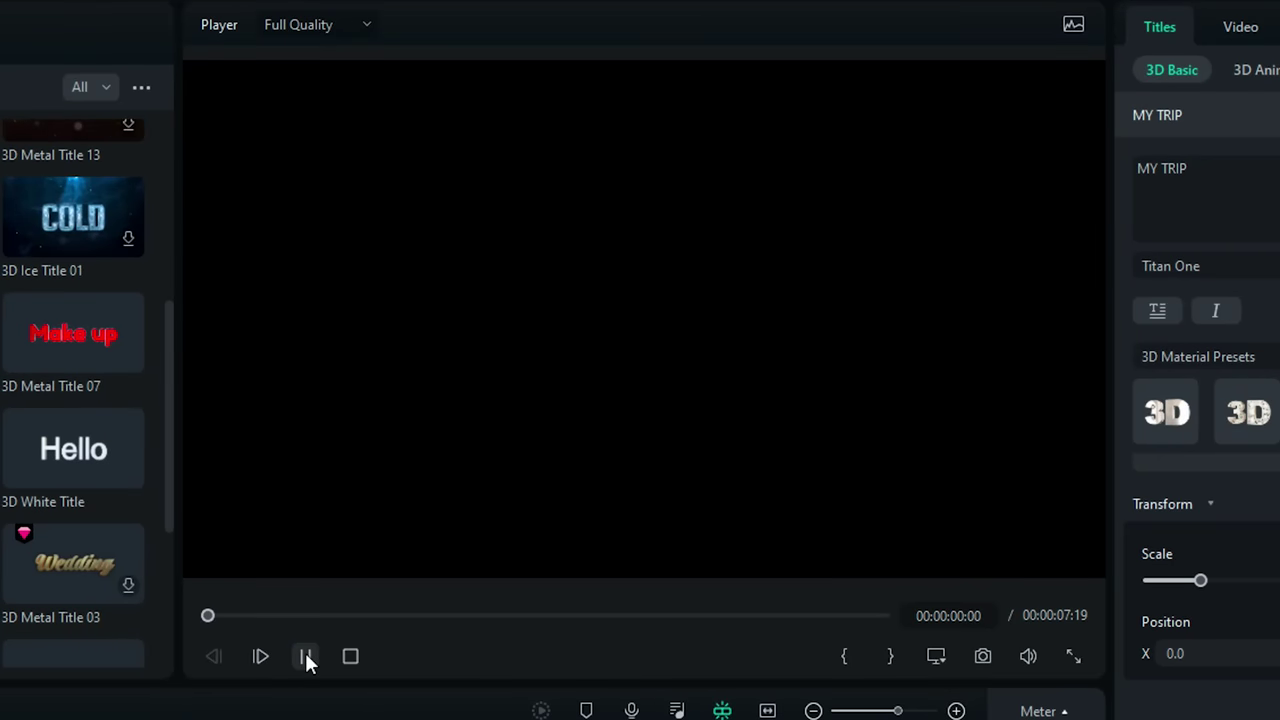
{"action": "left_click", "coordinate": [564, 389]}
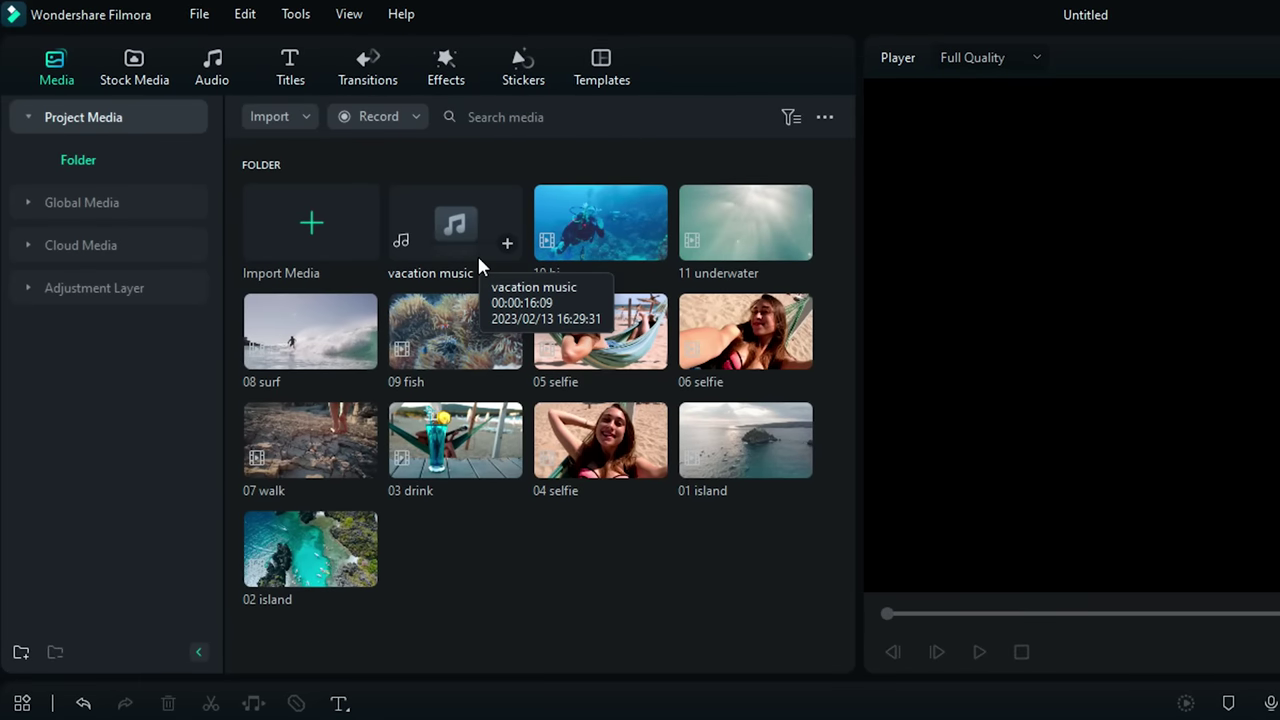
- Run beat detection on vacation music, highlight every 2 beats, and place it on the audio track
{"action": "right_click", "coordinate": [479, 266]}
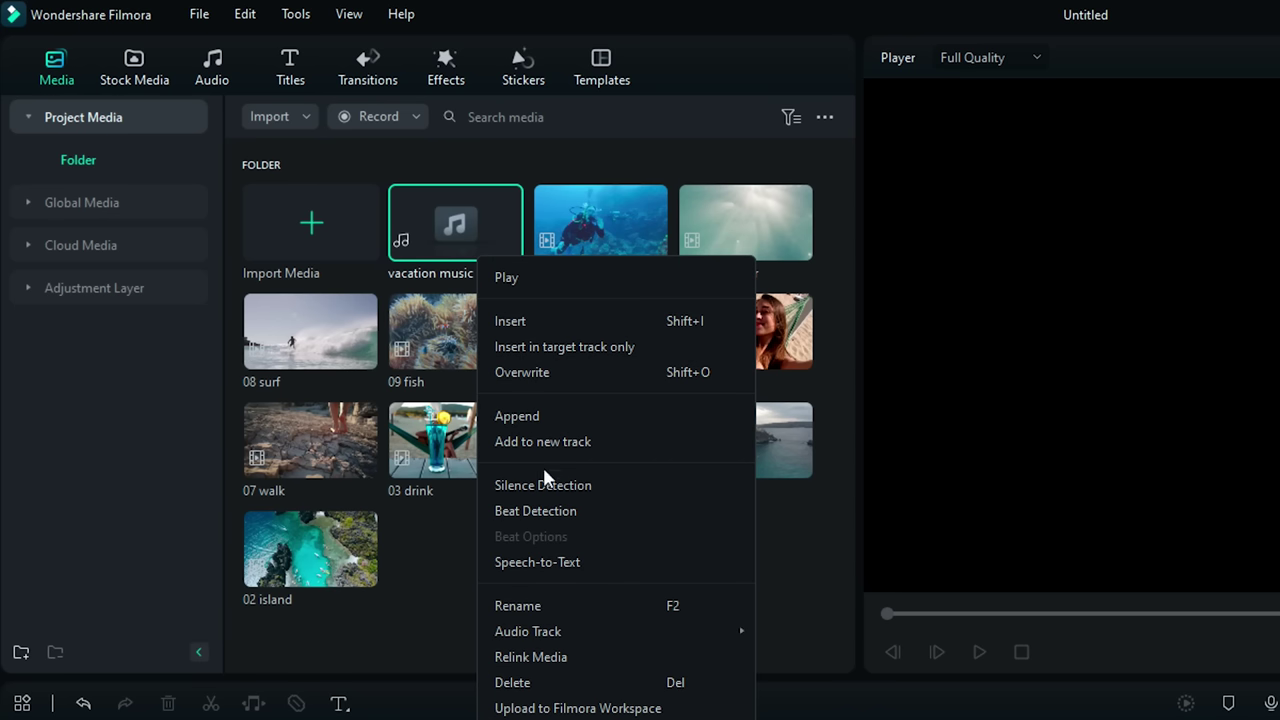
{"action": "left_click", "coordinate": [556, 513]}
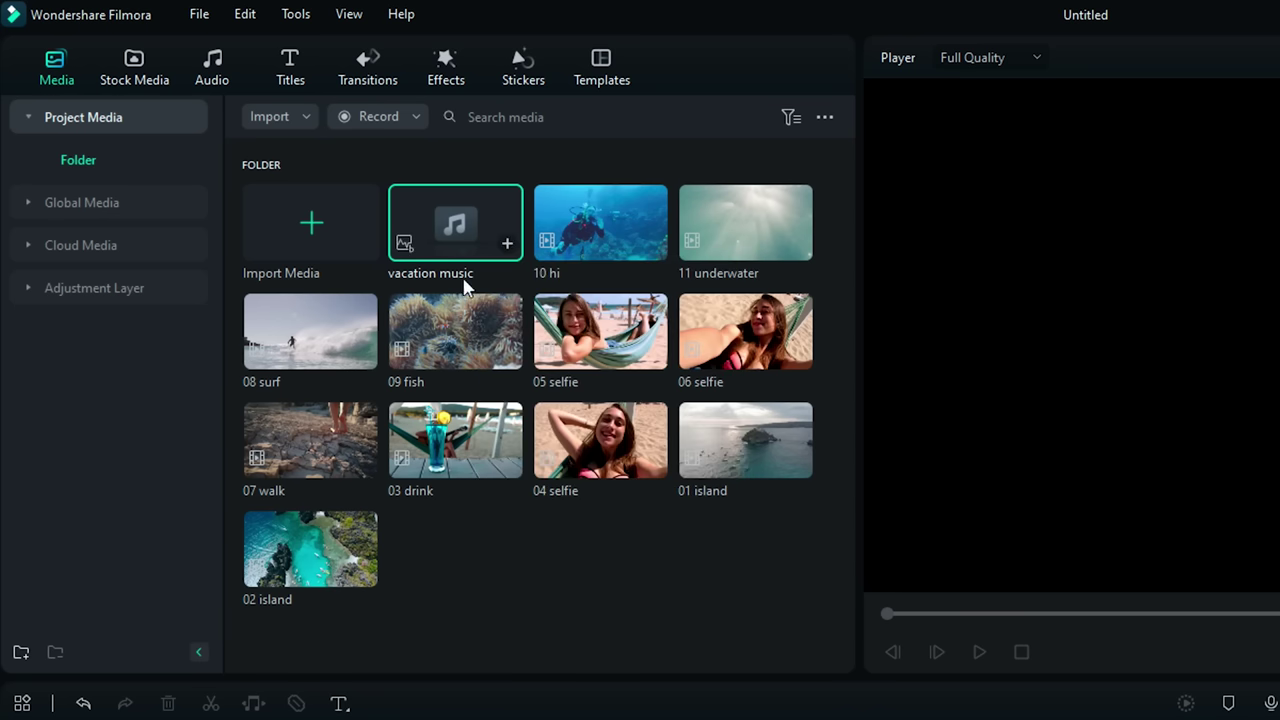
{"action": "right_click", "coordinate": [456, 256]}
{"action": "left_click", "coordinate": [528, 527]}
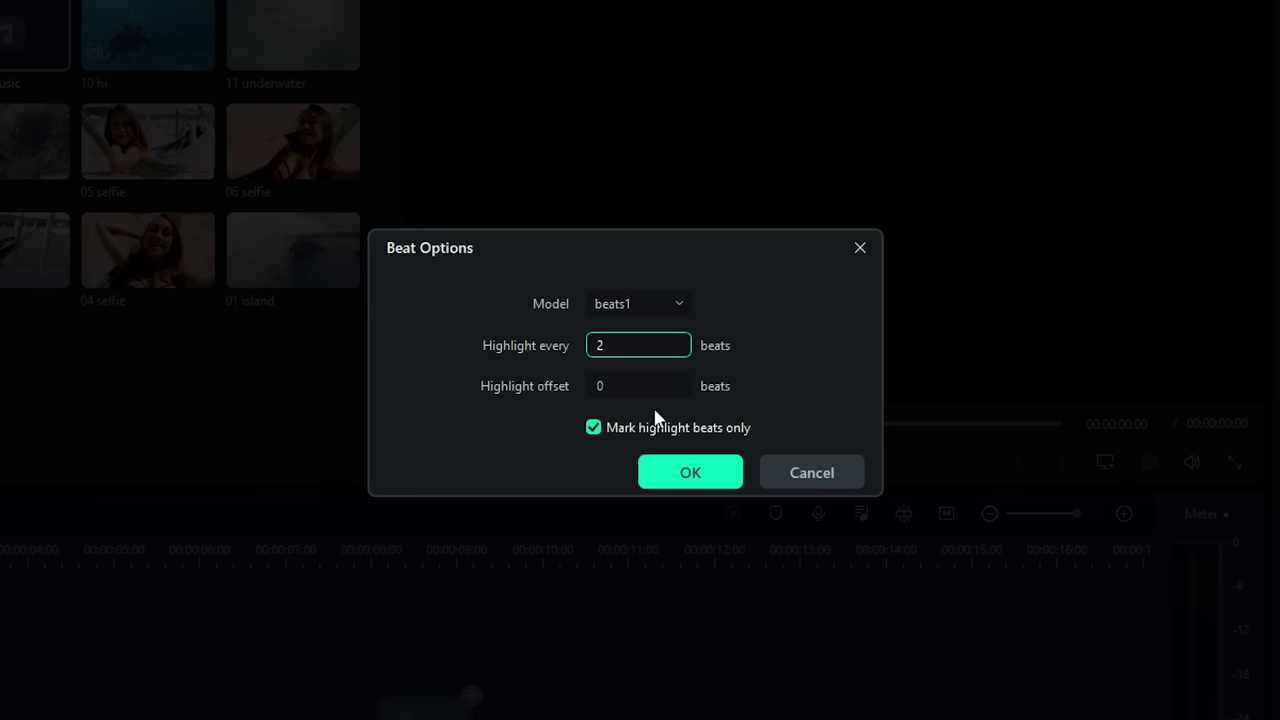
{"action": "left_click", "coordinate": [673, 470]}
{"action": "left_click_drag", "start_coordinate": [201, 391], "coordinate": [88, 605]}
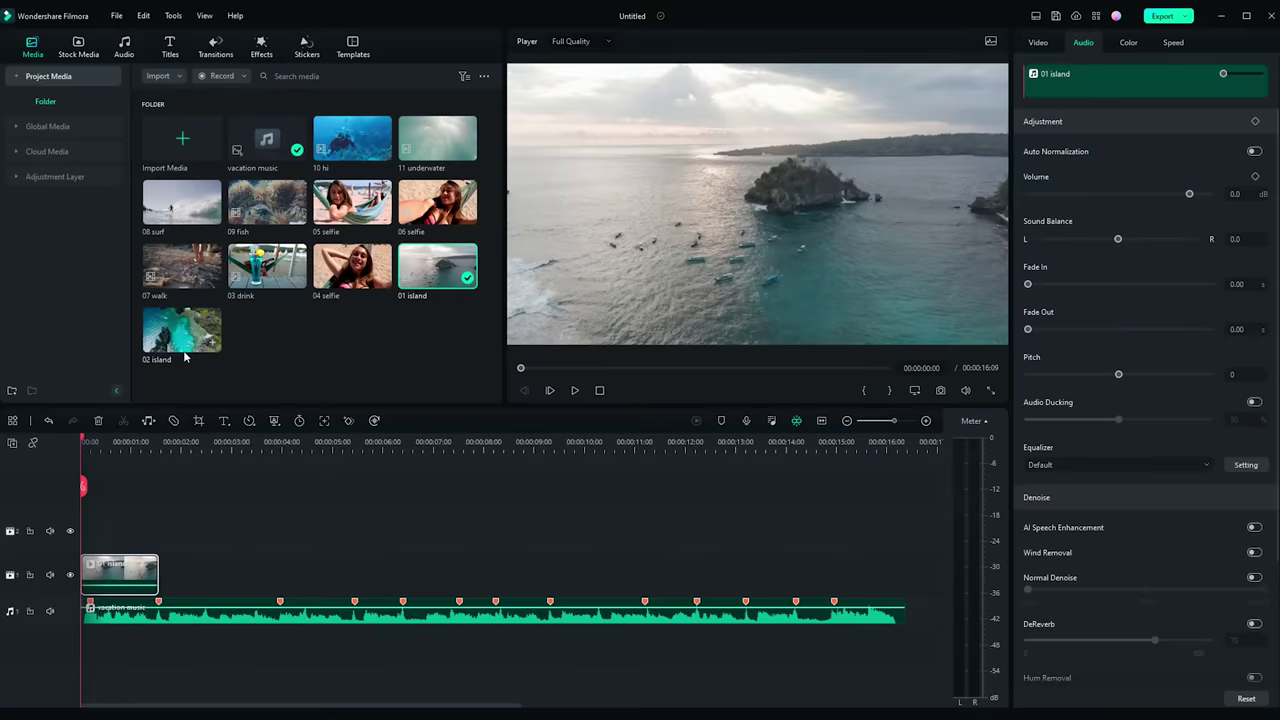
- Append clips 02 island through 11 underwater in order after 01 island on the video track
{"action": "left_click_drag", "start_coordinate": [182, 330], "coordinate": [222, 570]}
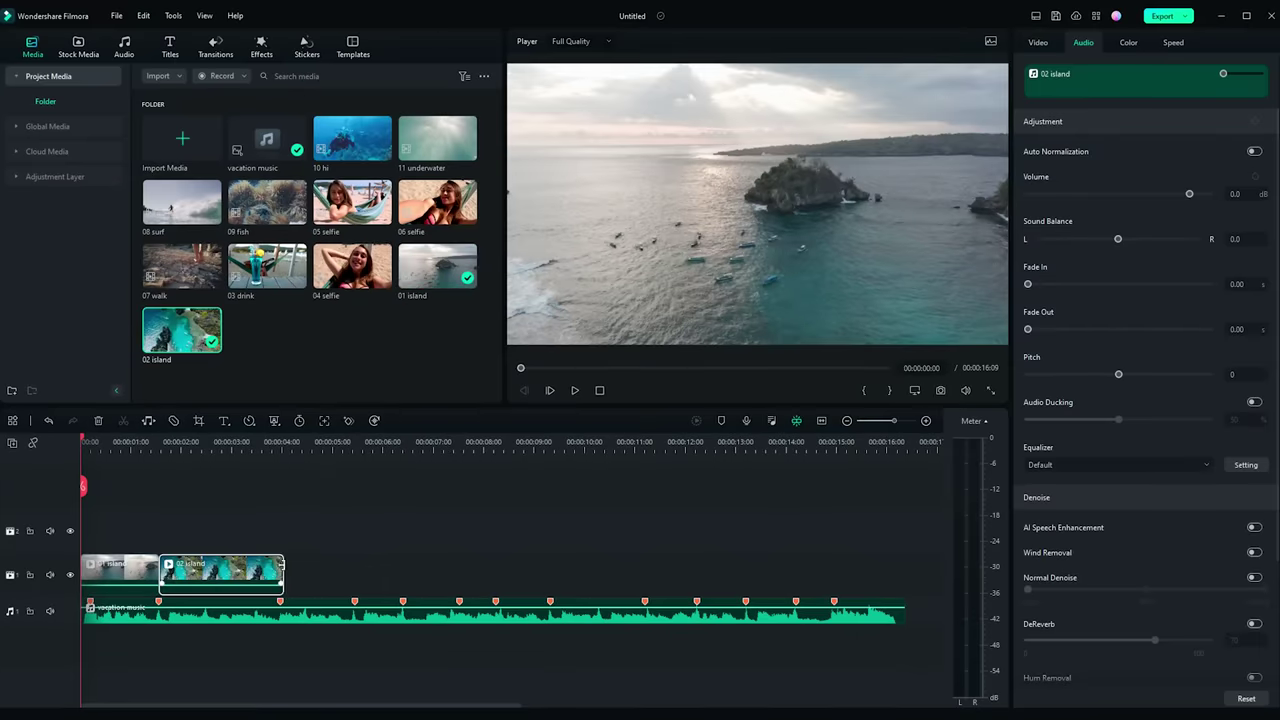
{"action": "left_click_drag", "start_coordinate": [267, 265], "coordinate": [355, 570]}
{"action": "left_click_drag", "start_coordinate": [352, 265], "coordinate": [405, 568]}
{"action": "left_click_drag", "start_coordinate": [352, 205], "coordinate": [458, 568]}
{"action": "left_click_drag", "start_coordinate": [437, 205], "coordinate": [464, 580]}
{"action": "left_click_drag", "start_coordinate": [182, 265], "coordinate": [590, 570]}
{"action": "left_click_drag", "start_coordinate": [182, 205], "coordinate": [645, 572]}
{"action": "left_click_drag", "start_coordinate": [267, 205], "coordinate": [700, 570]}
{"action": "left_click_drag", "start_coordinate": [352, 138], "coordinate": [745, 570]}
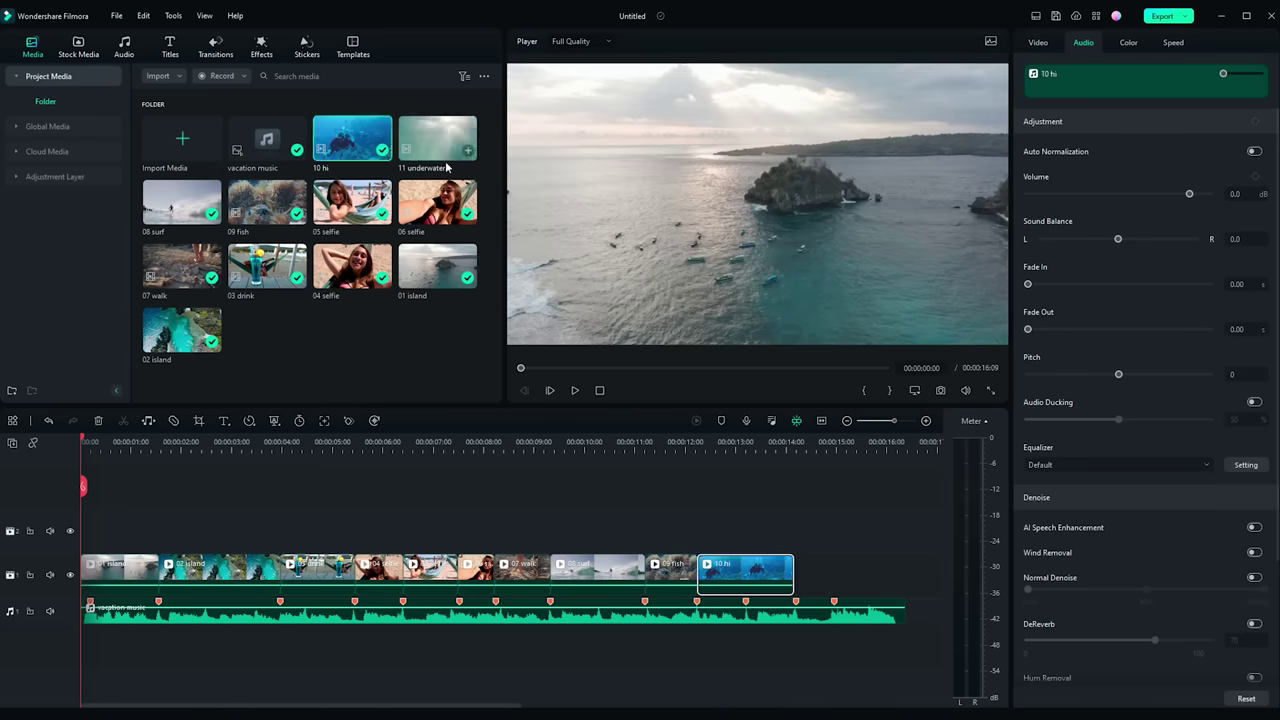
{"action": "left_click_drag", "start_coordinate": [437, 138], "coordinate": [797, 577]}
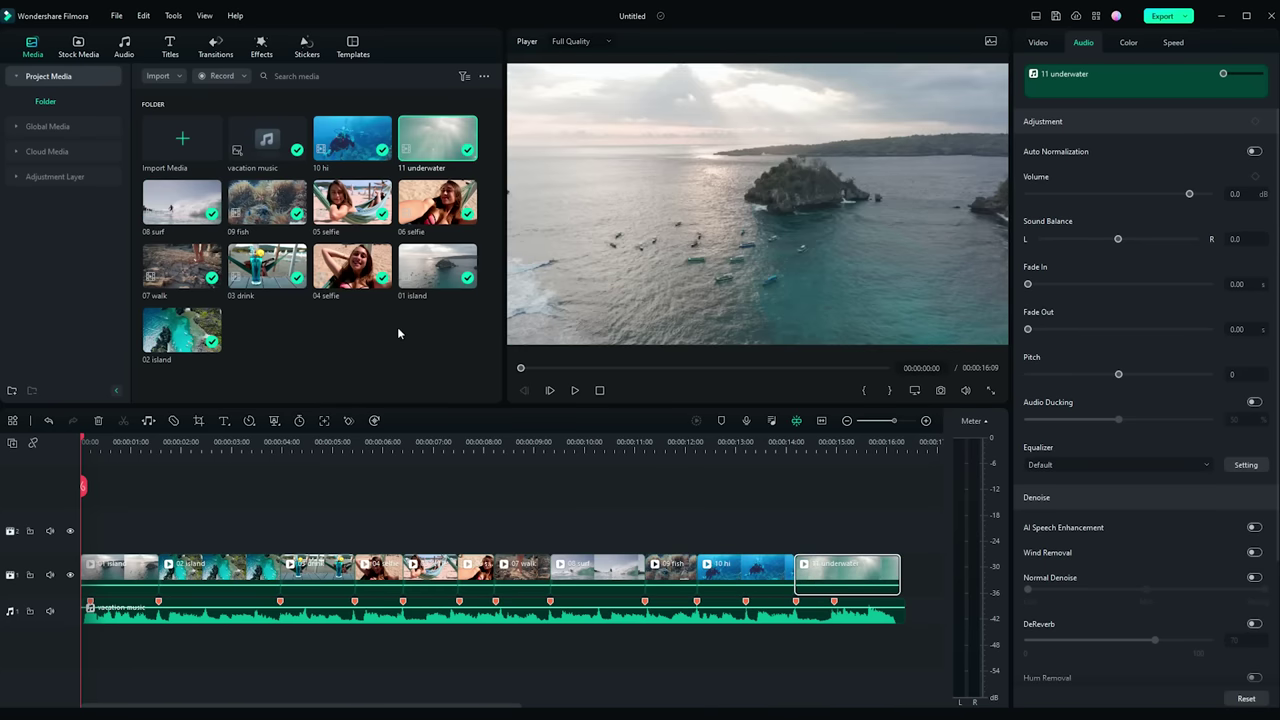
{"action": "left_click", "coordinate": [78, 178]}
- Add an adjustment layer trimmed to the opening shot and a second from about 9 seconds to the end
{"action": "left_click_drag", "start_coordinate": [98, 487], "coordinate": [76, 532]}
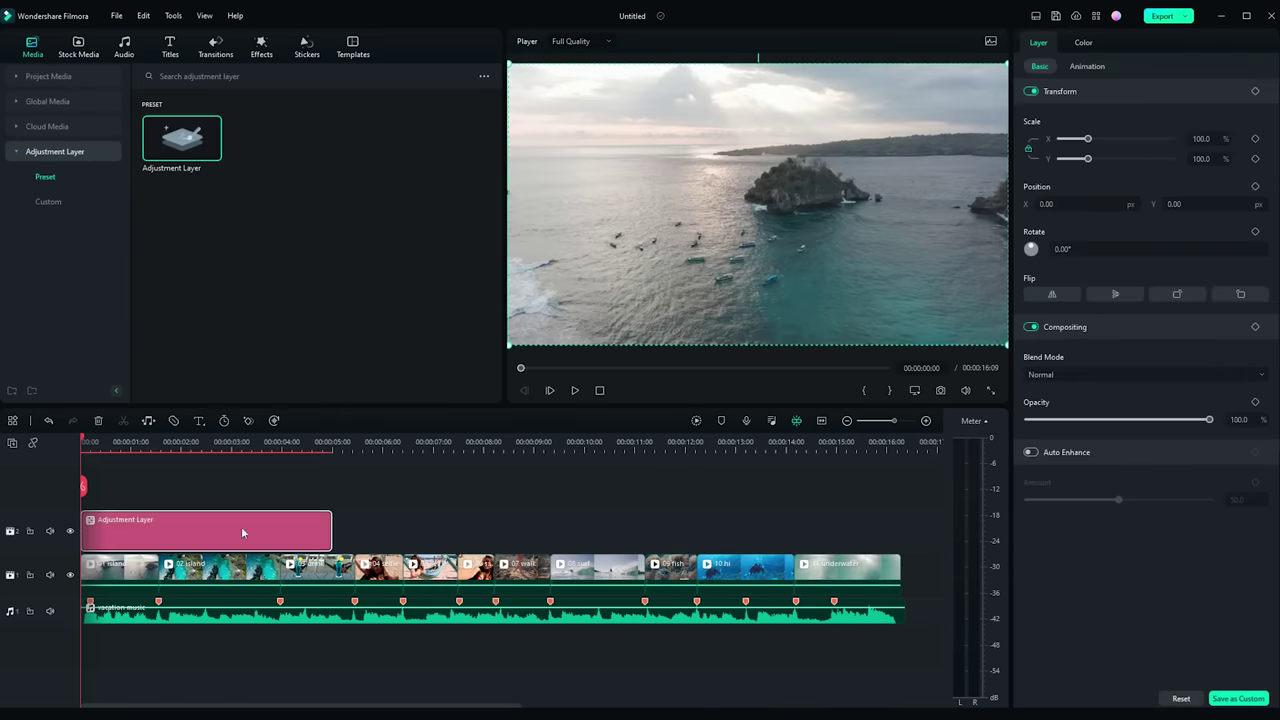
{"action": "left_click_drag", "start_coordinate": [330, 527], "coordinate": [158, 540]}
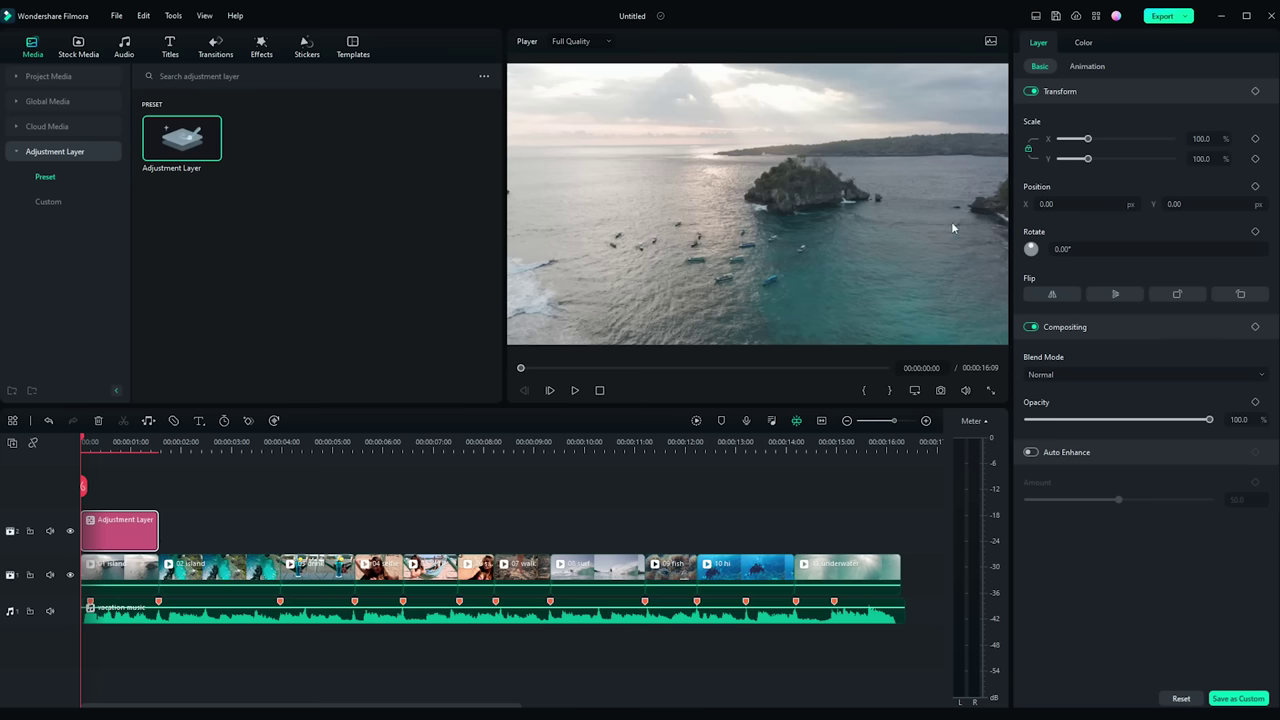
{"action": "left_click", "coordinate": [1084, 43]}
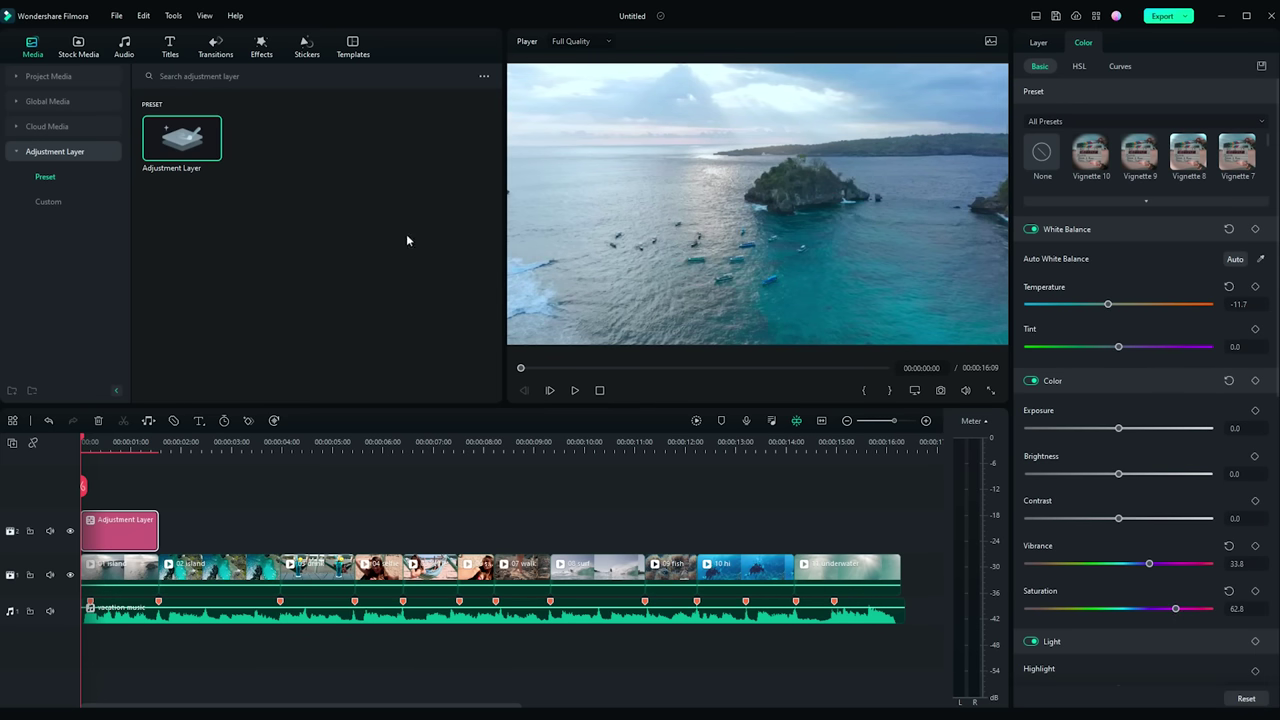
{"action": "left_click_drag", "start_coordinate": [197, 140], "coordinate": [570, 531]}
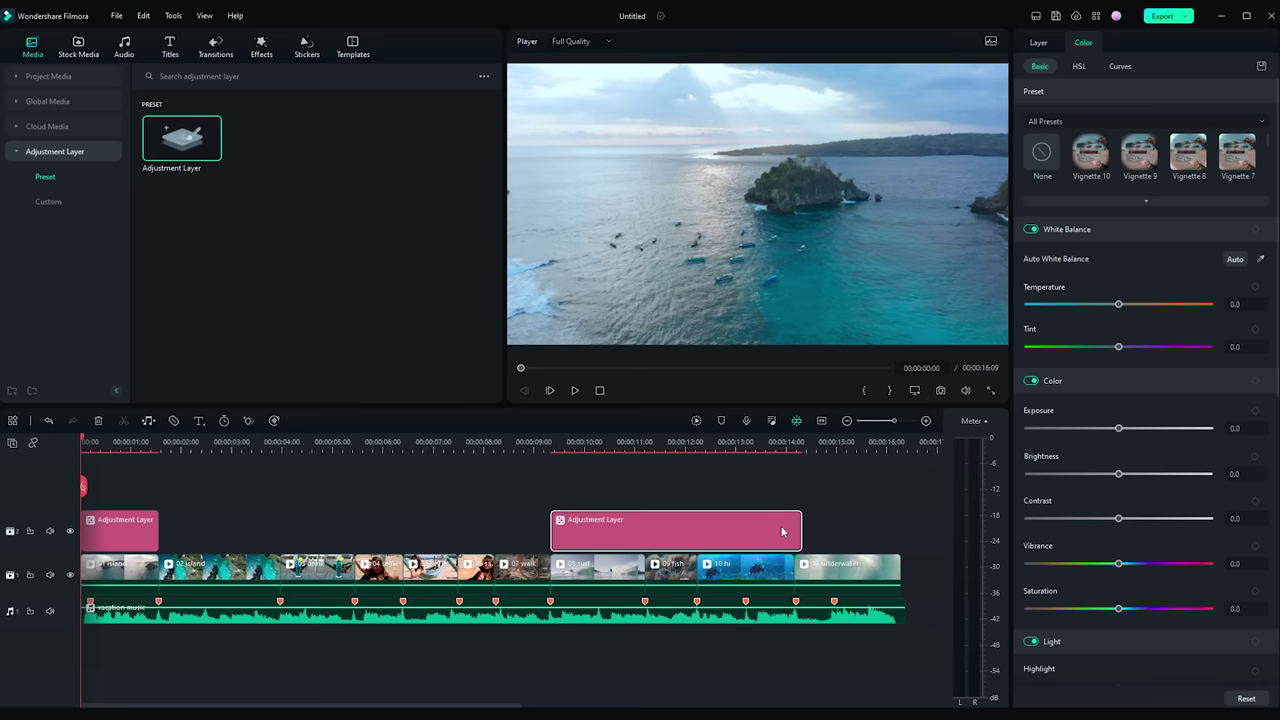
{"action": "left_click_drag", "start_coordinate": [801, 525], "coordinate": [900, 528]}
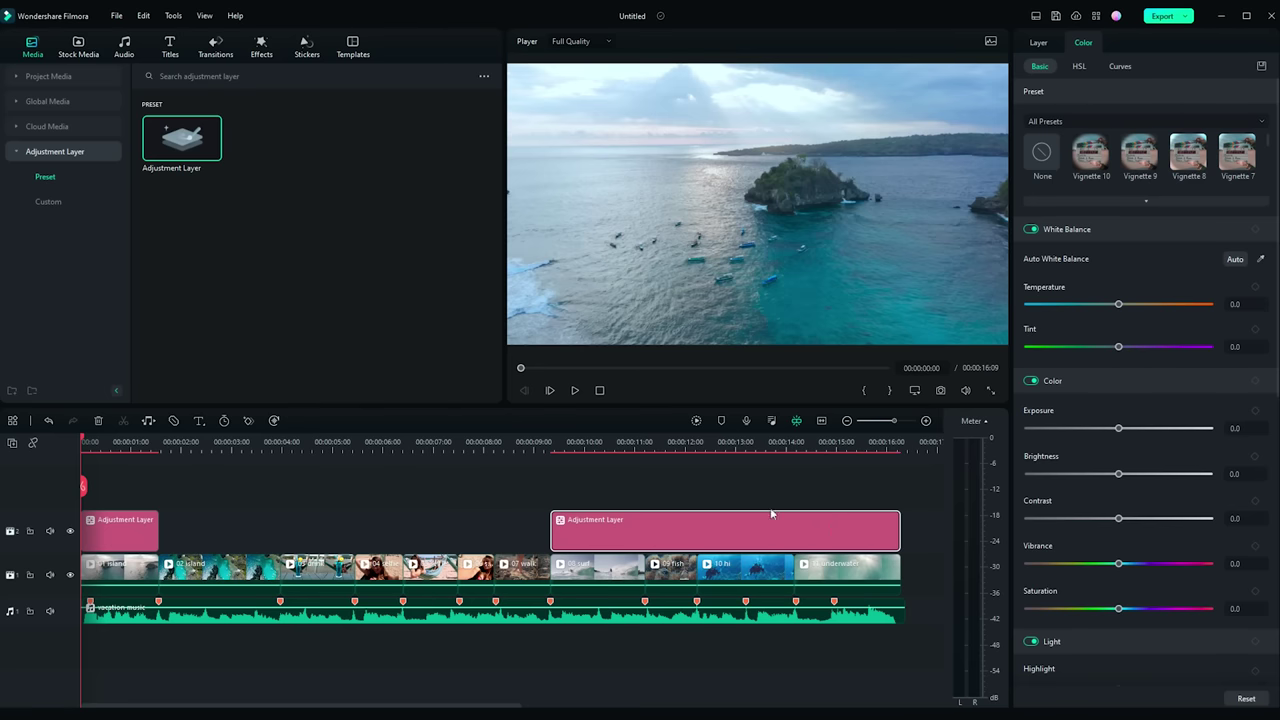
{"action": "left_click", "coordinate": [588, 448]}
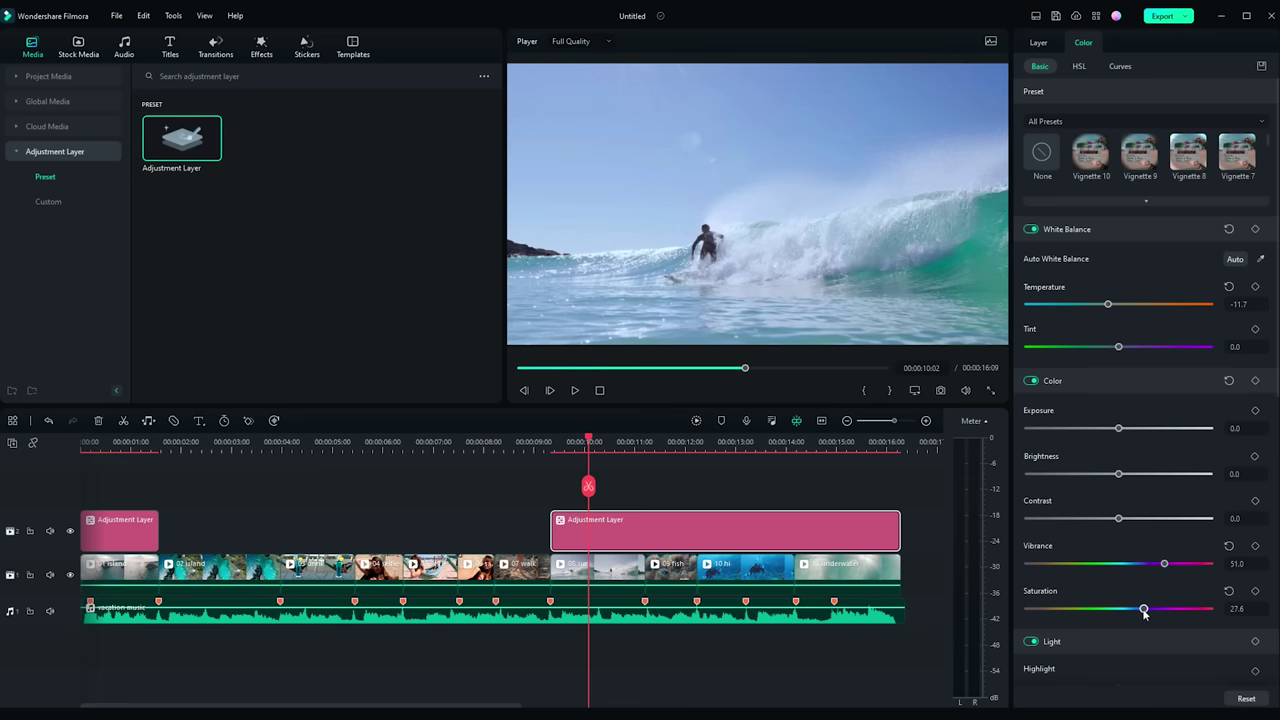
- Place the 3D VFX Title from 3D Titles on the top track at about 15s
{"action": "left_click", "coordinate": [172, 48]}
{"action": "left_click", "coordinate": [34, 126]}
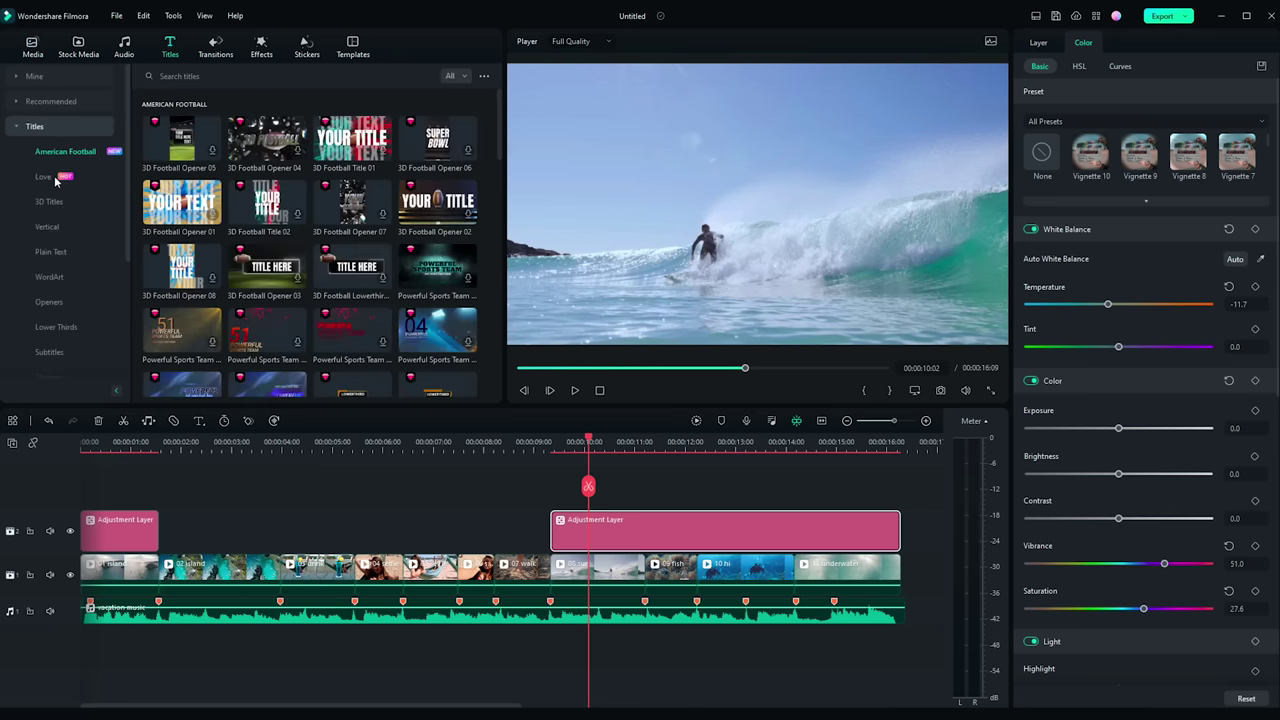
{"action": "left_click", "coordinate": [50, 201]}
{"action": "left_click_drag", "start_coordinate": [437, 266], "coordinate": [800, 490]}
- Replace the title's placeholder text with 'SUMMER 2022' and return the playhead to the start
{"action": "scroll", "coordinate": [470, 510], "scroll_direction": "down", "scroll_amount": 2}
{"action": "left_click", "coordinate": [457, 441]}
{"action": "left_click_drag", "start_coordinate": [1046, 122], "coordinate": [1086, 126]}
{"action": "type", "text": "SUMMER 2022"}
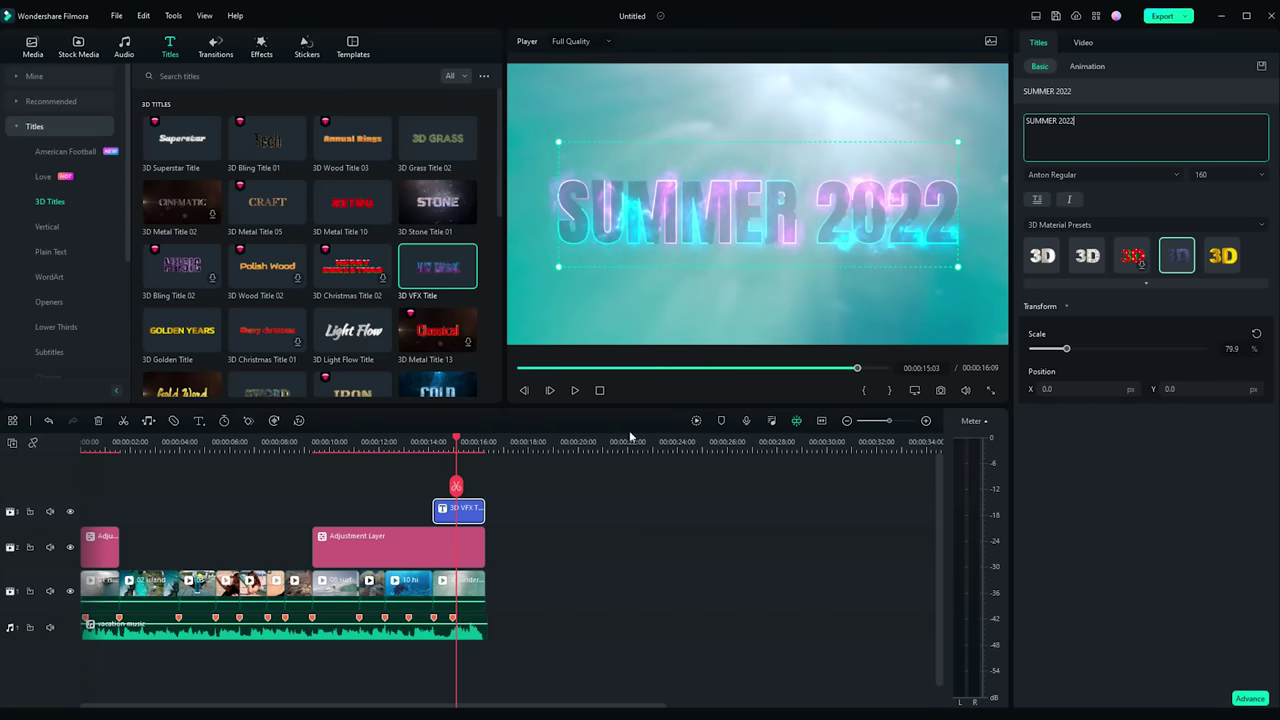
{"action": "left_click_drag", "start_coordinate": [418, 449], "coordinate": [71, 444]}
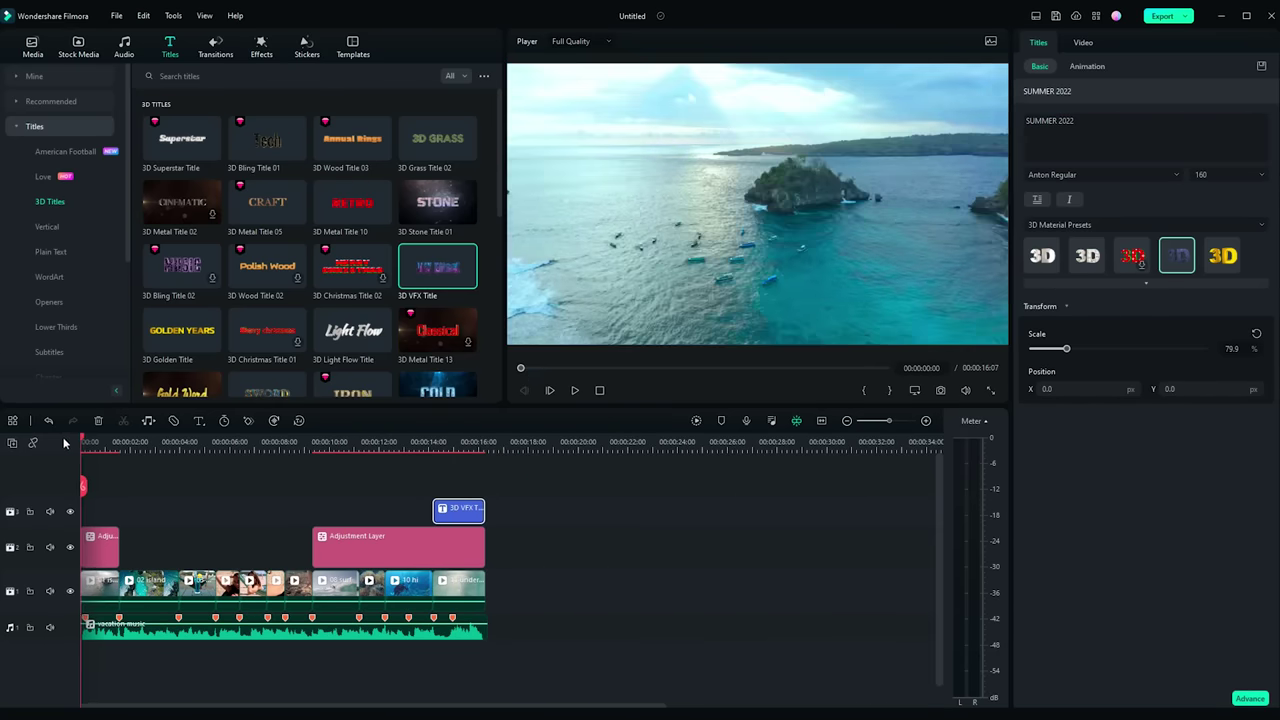